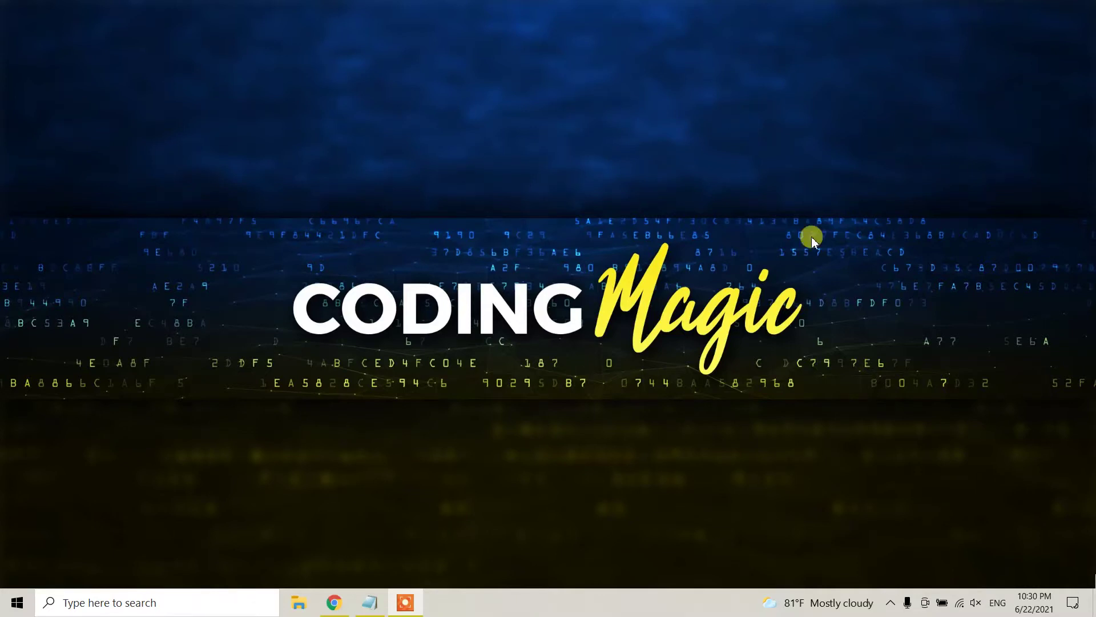
Open Control Panel's list of installed programs through a 'control' search
{"action": "left_click", "coordinate": [234, 604]}
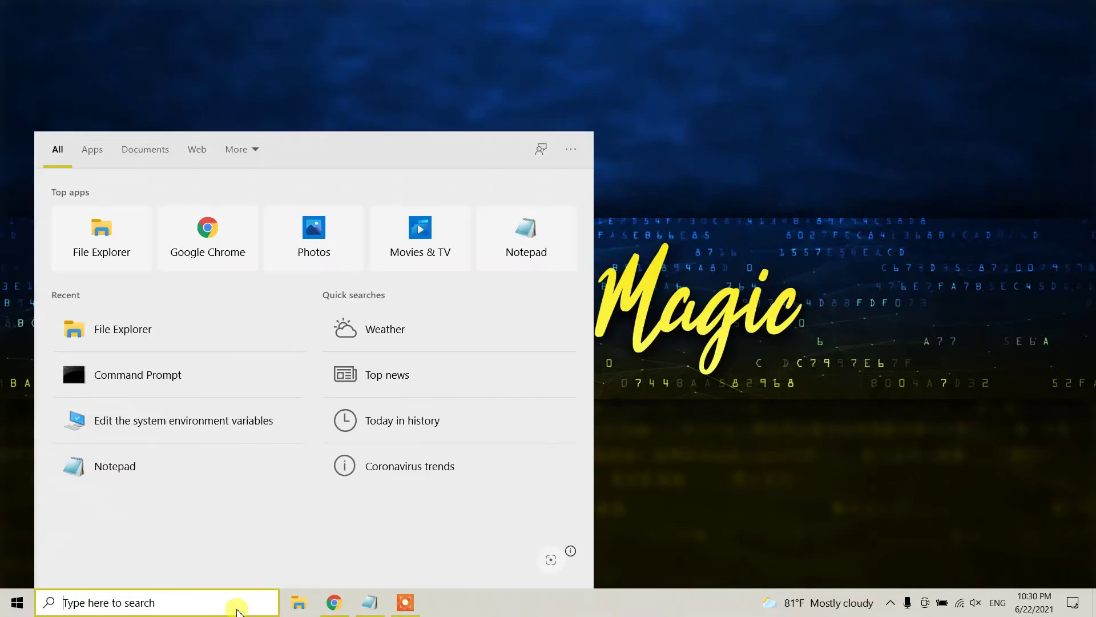
{"action": "type", "text": "control"}
{"action": "key", "text": "Return"}
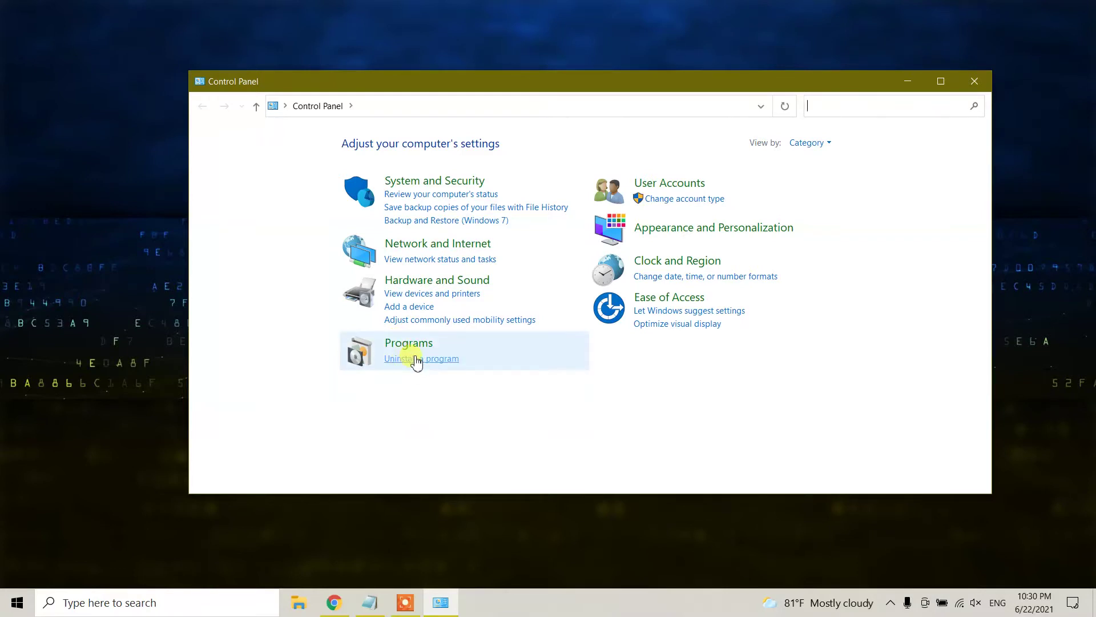
{"action": "left_click", "coordinate": [414, 360]}
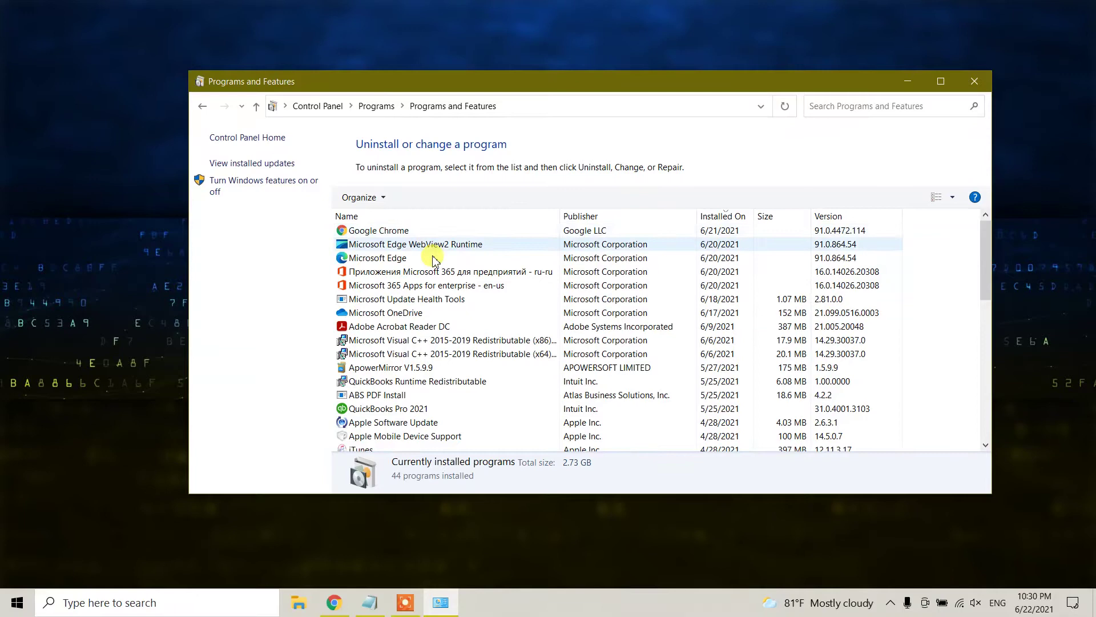
Scroll through the 44 installed programs, then close Programs and Features
{"action": "scroll", "coordinate": [455, 337], "scroll_direction": "down", "scroll_amount": 3}
{"action": "scroll", "coordinate": [455, 355], "scroll_direction": "down", "scroll_amount": 2}
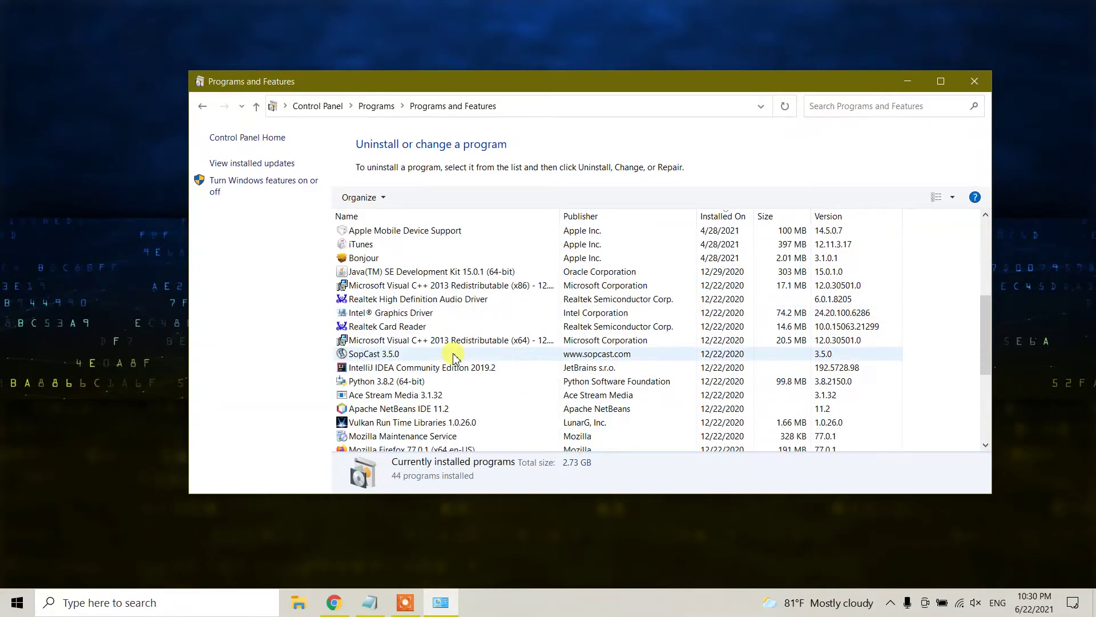
{"action": "scroll", "coordinate": [455, 355], "scroll_direction": "down", "scroll_amount": 1}
{"action": "scroll", "coordinate": [455, 357], "scroll_direction": "down", "scroll_amount": 4}
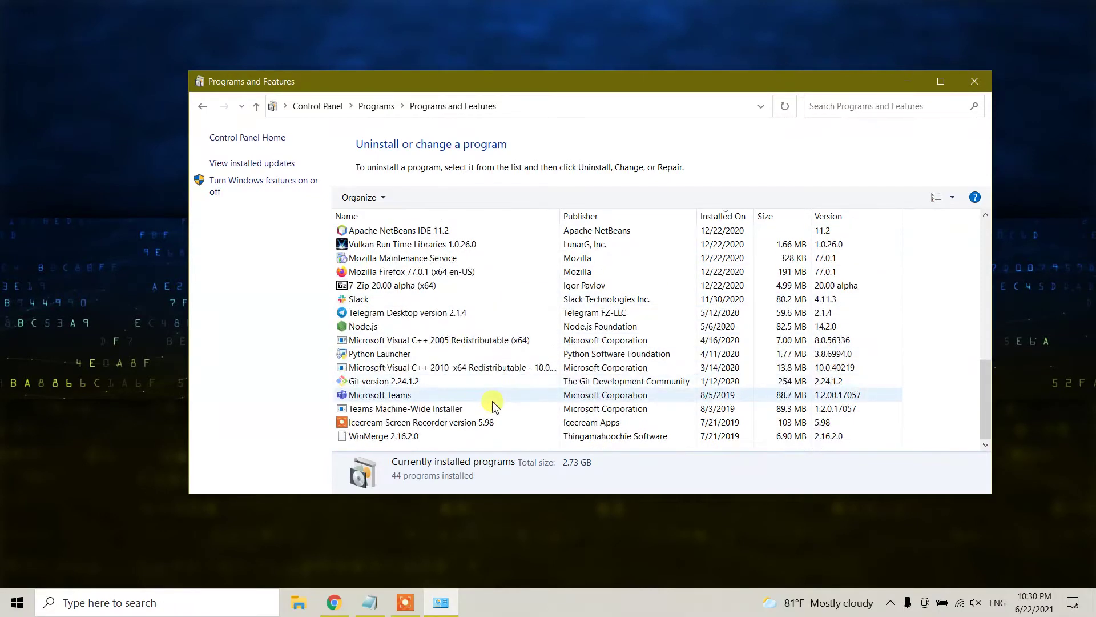
{"action": "scroll", "coordinate": [434, 436], "scroll_direction": "up", "scroll_amount": 10}
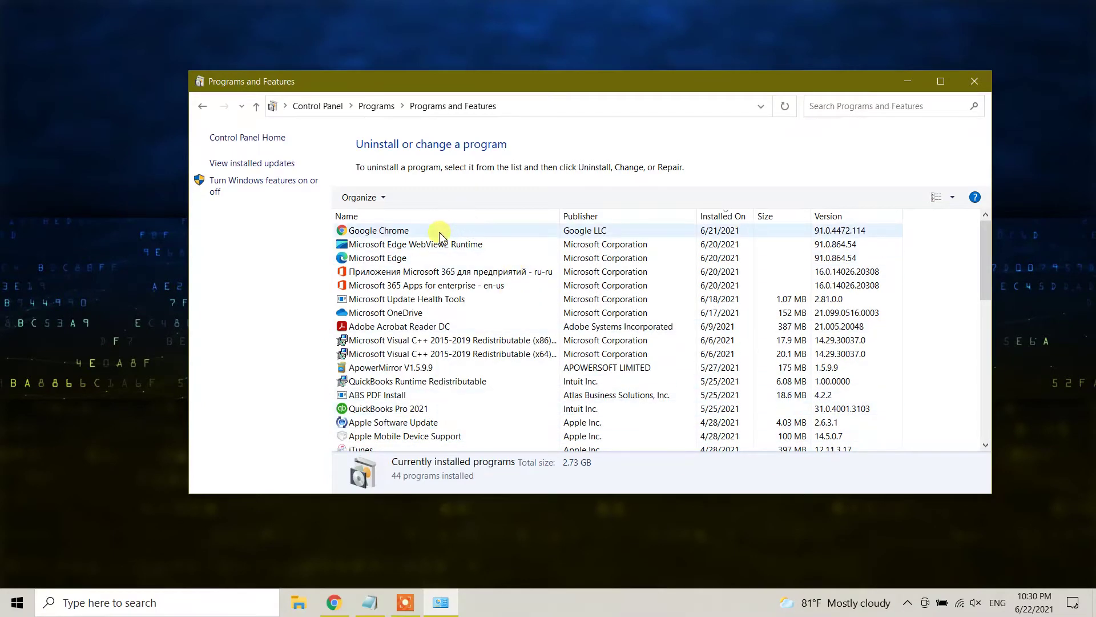
{"action": "scroll", "coordinate": [451, 341], "scroll_direction": "down", "scroll_amount": 4}
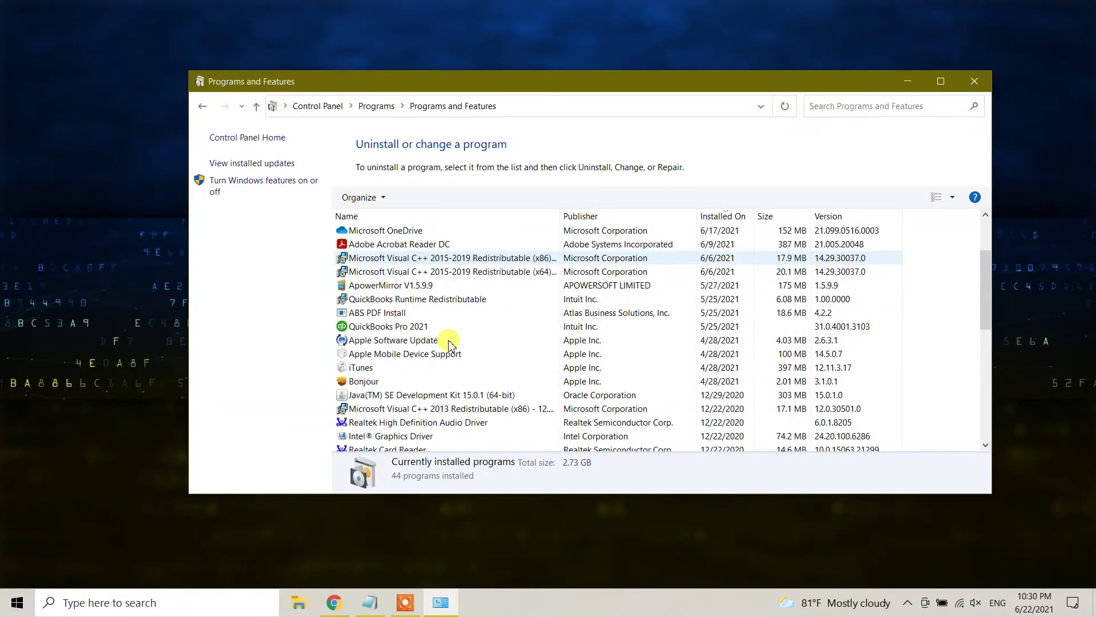
{"action": "scroll", "coordinate": [449, 344], "scroll_direction": "down", "scroll_amount": 5}
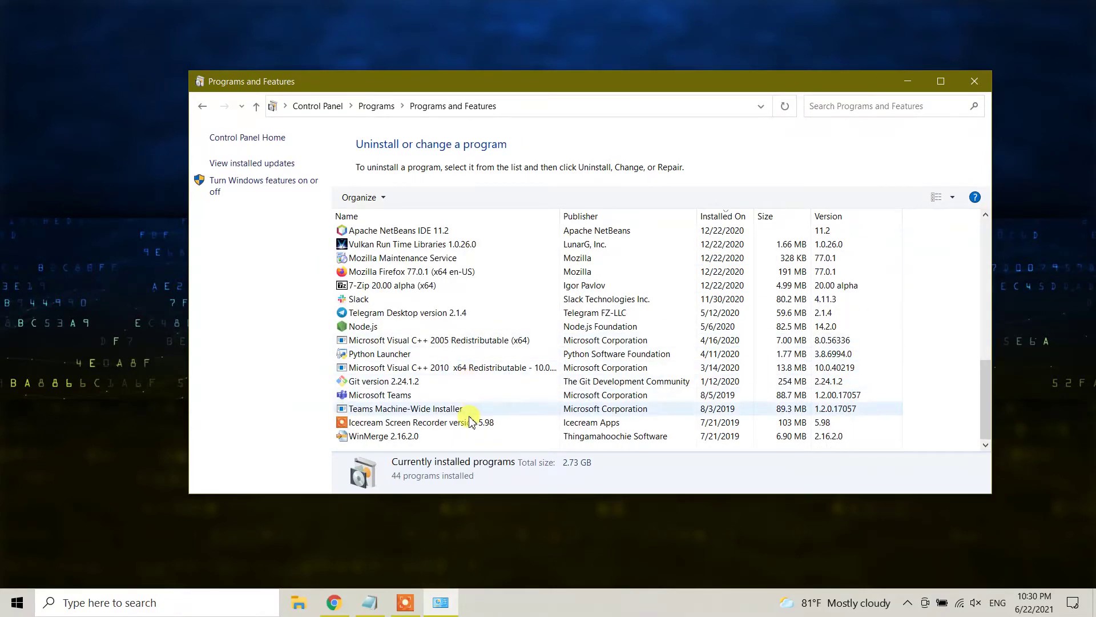
{"action": "scroll", "coordinate": [448, 420], "scroll_direction": "up", "scroll_amount": 9}
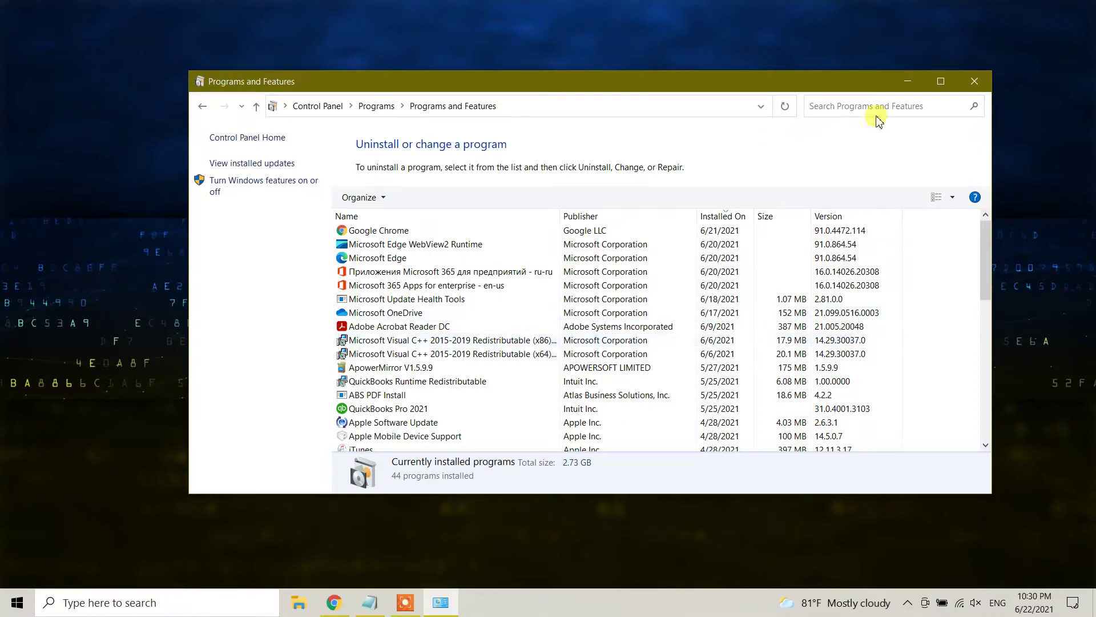
{"action": "left_click", "coordinate": [975, 82]}
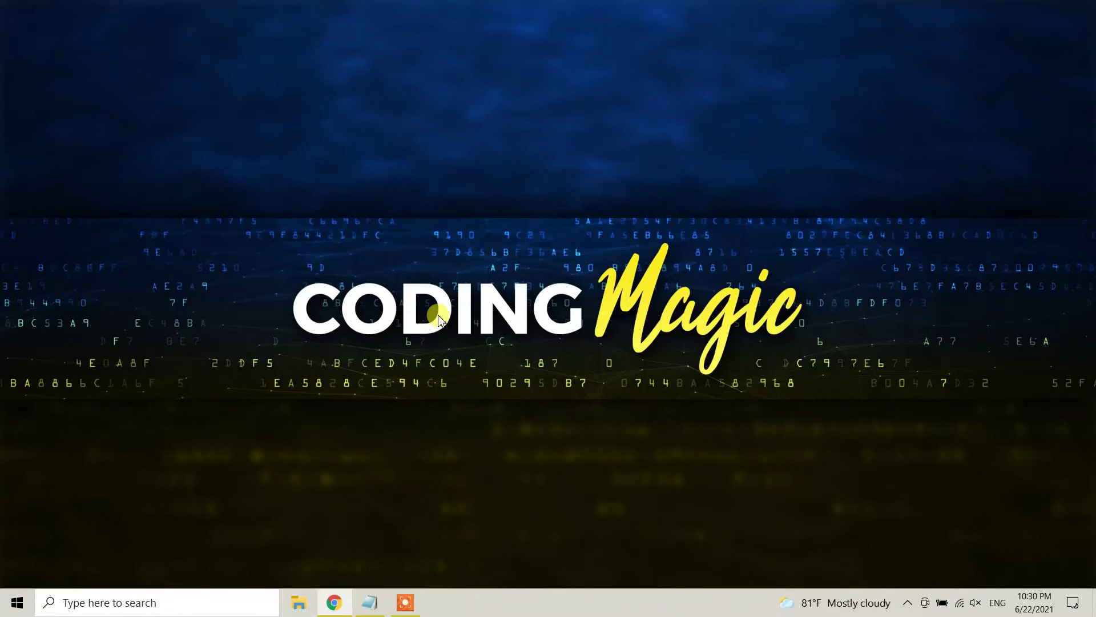
Open C:\Program Files in File Explorer and select the 121 MB gradle-7.1 folder
{"action": "key", "text": "super+e"}
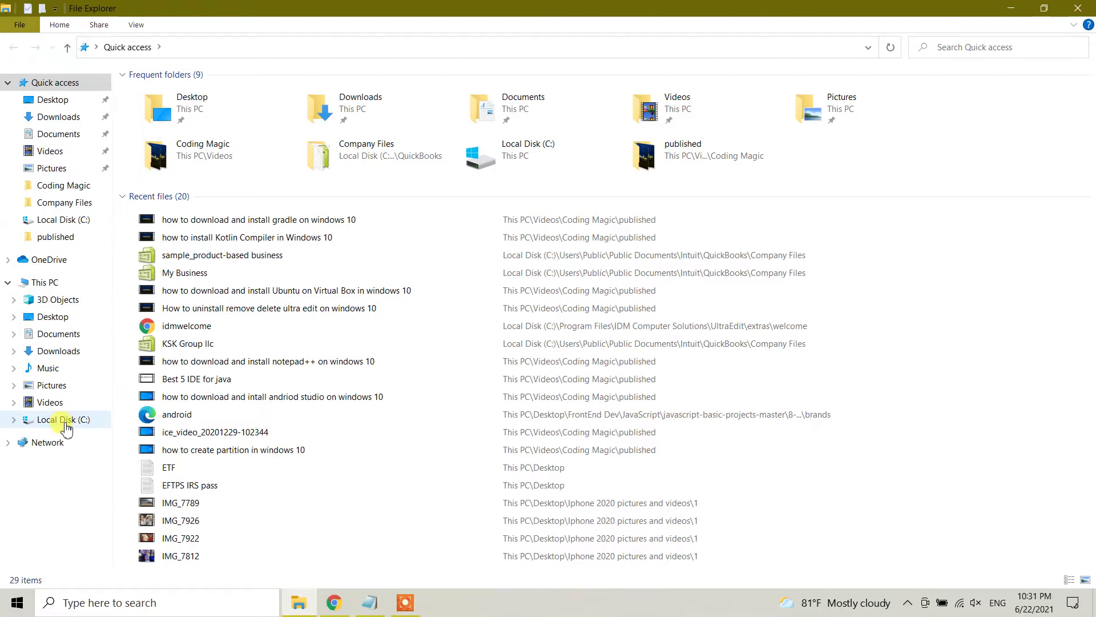
{"action": "left_click", "coordinate": [66, 423]}
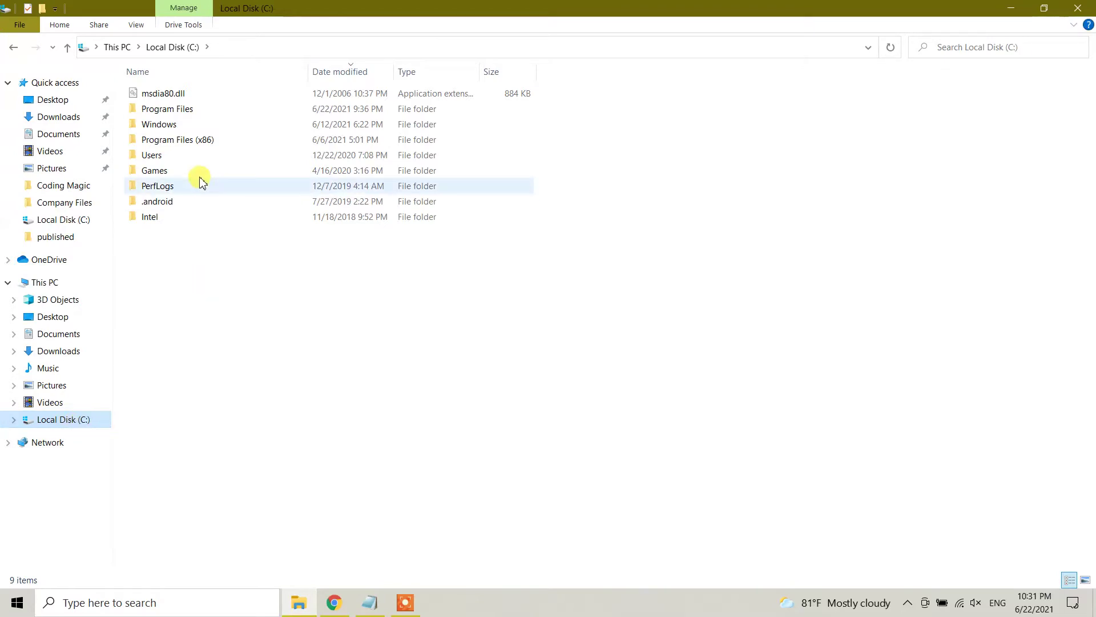
{"action": "double_click", "coordinate": [192, 115]}
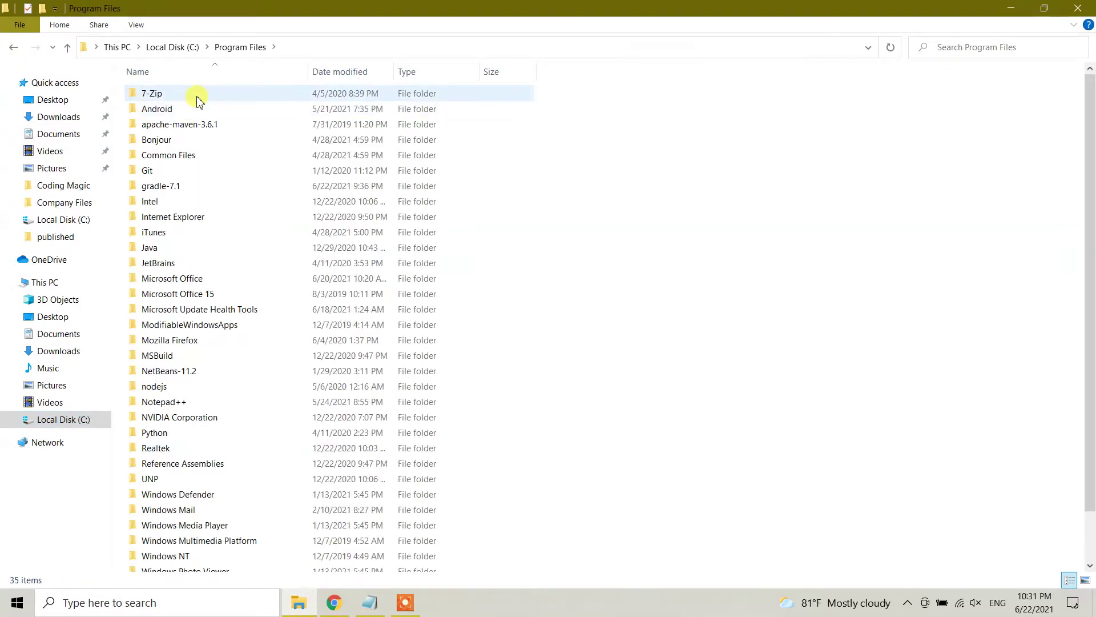
{"action": "mouse_move", "coordinate": [157, 192]}
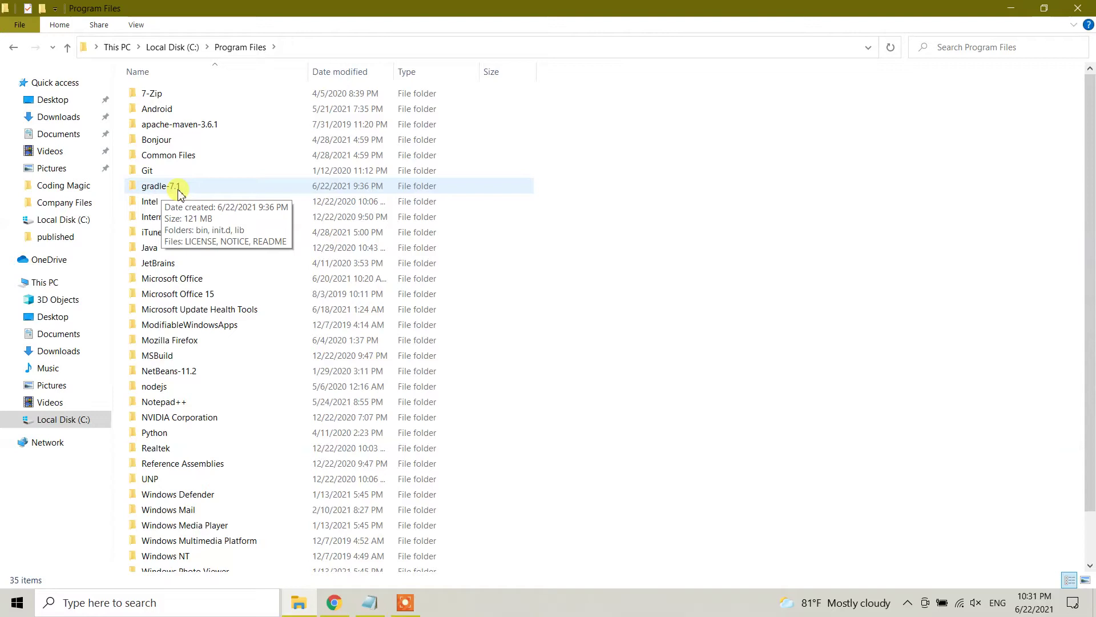
{"action": "left_click", "coordinate": [181, 188]}
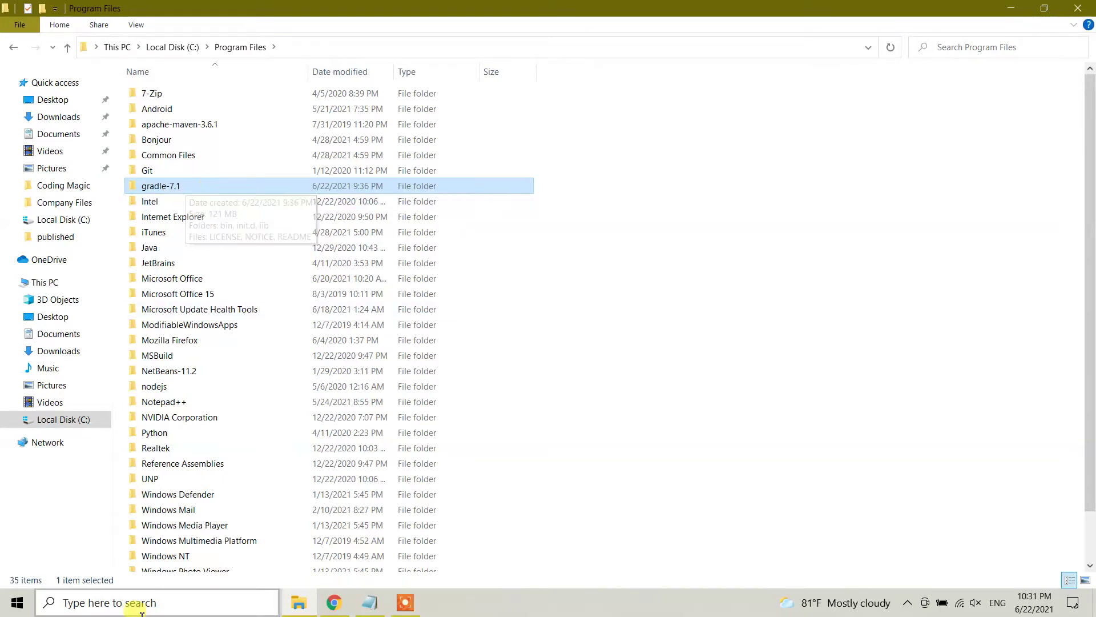
Launch Command Prompt from a 'cmd' search
{"action": "left_click", "coordinate": [163, 604]}
{"action": "type", "text": "cmd"}
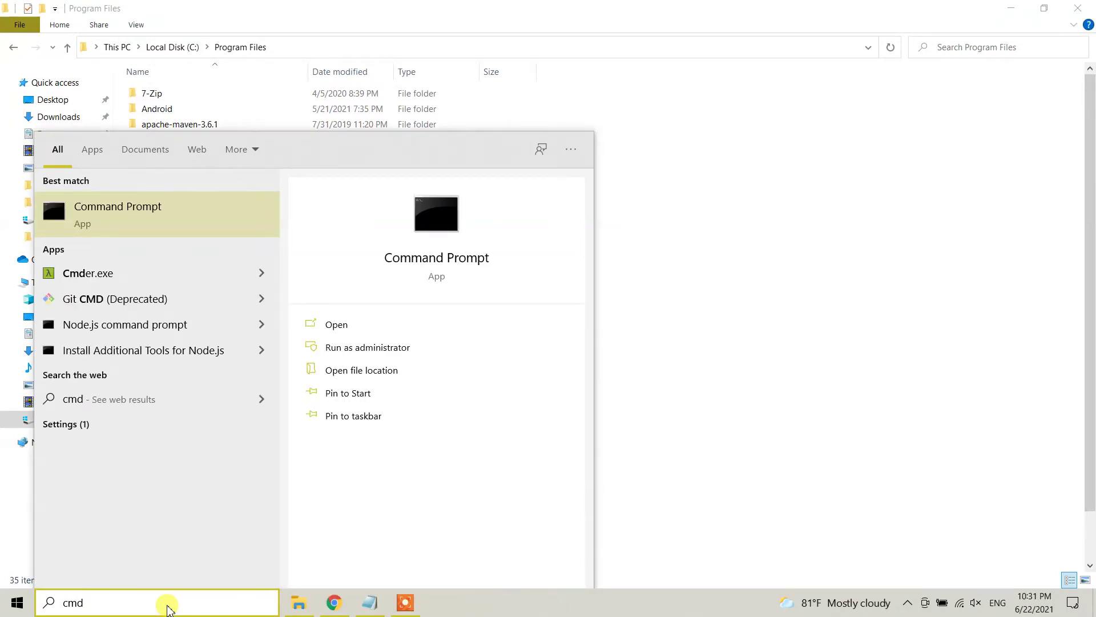
{"action": "key", "text": "Return"}
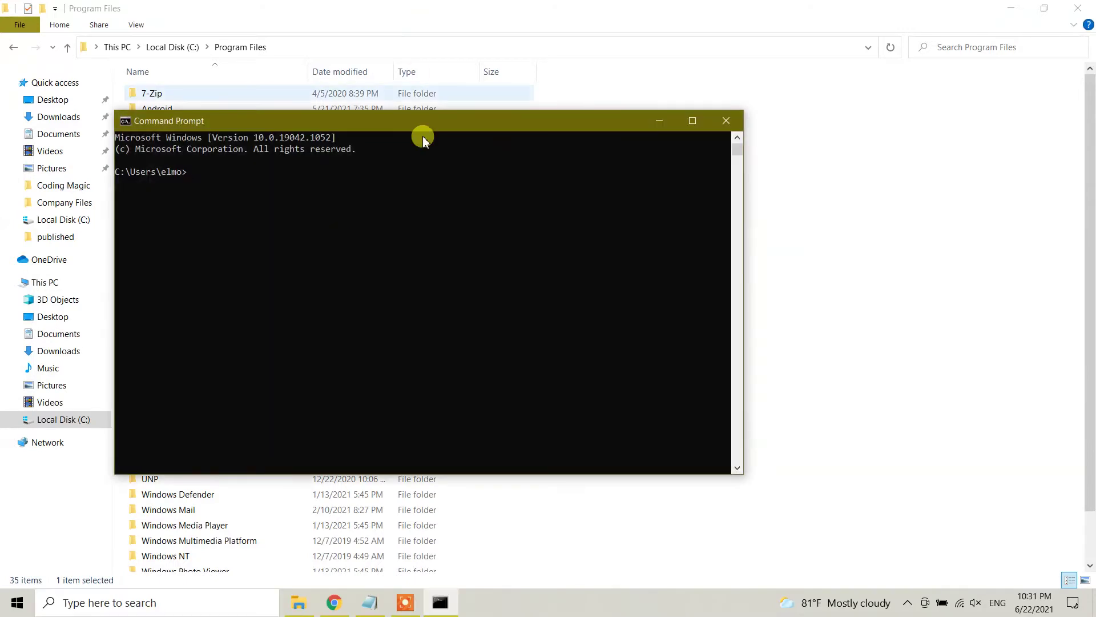
{"action": "left_click", "coordinate": [457, 194]}
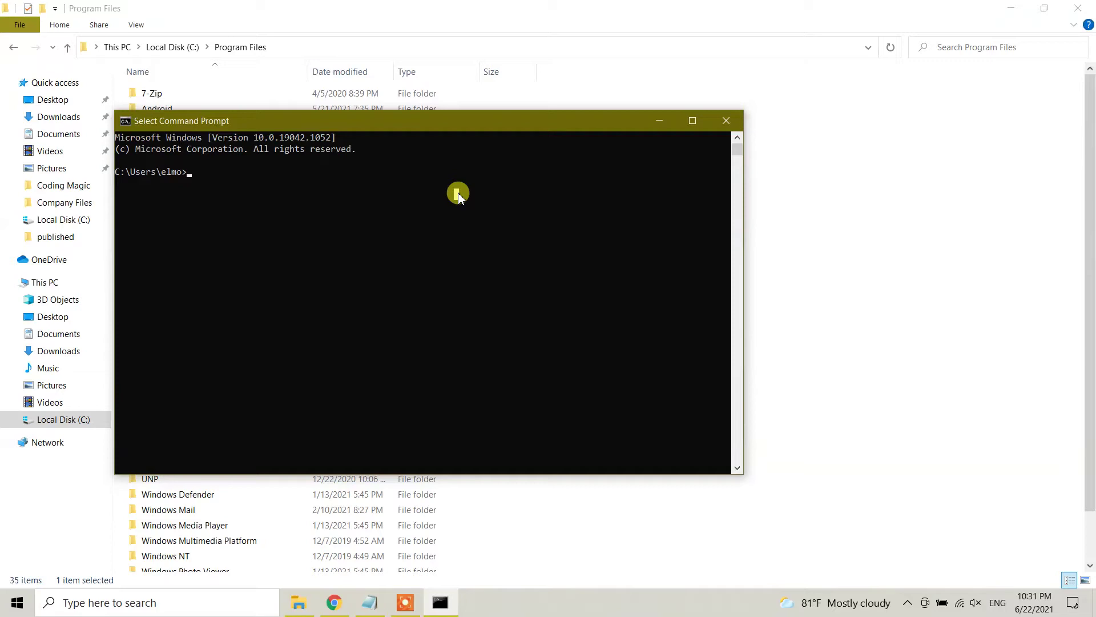
Run gradle -v, confirm Gradle 7.1 on JVM 15.0.1, and close the console
{"action": "type", "text": "gradle -v"}
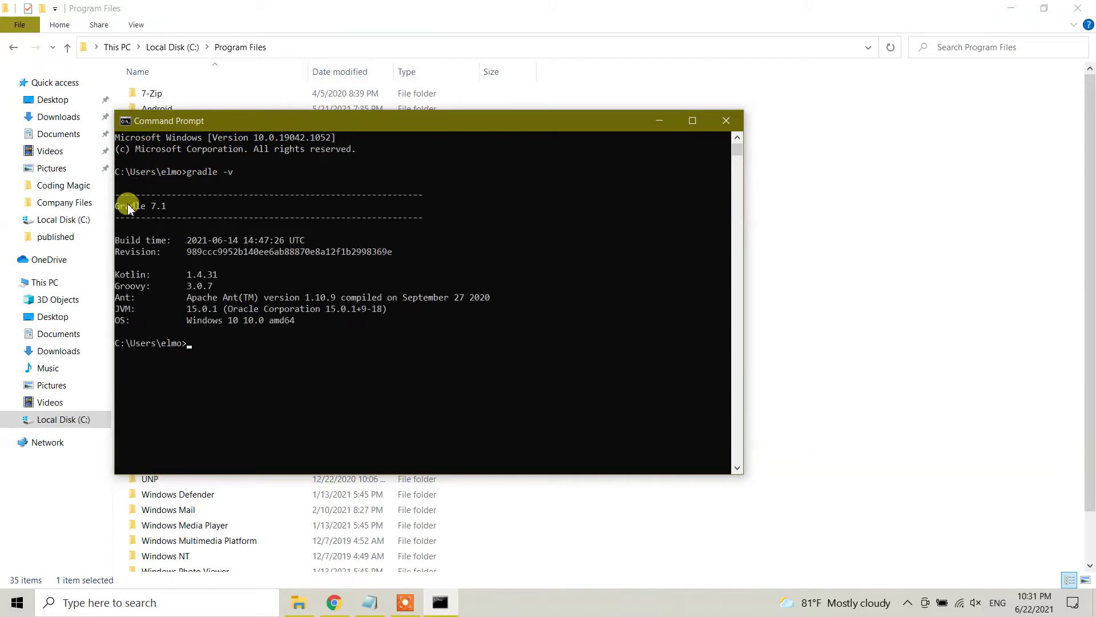
{"action": "left_click_drag", "start_coordinate": [127, 209], "coordinate": [522, 405]}
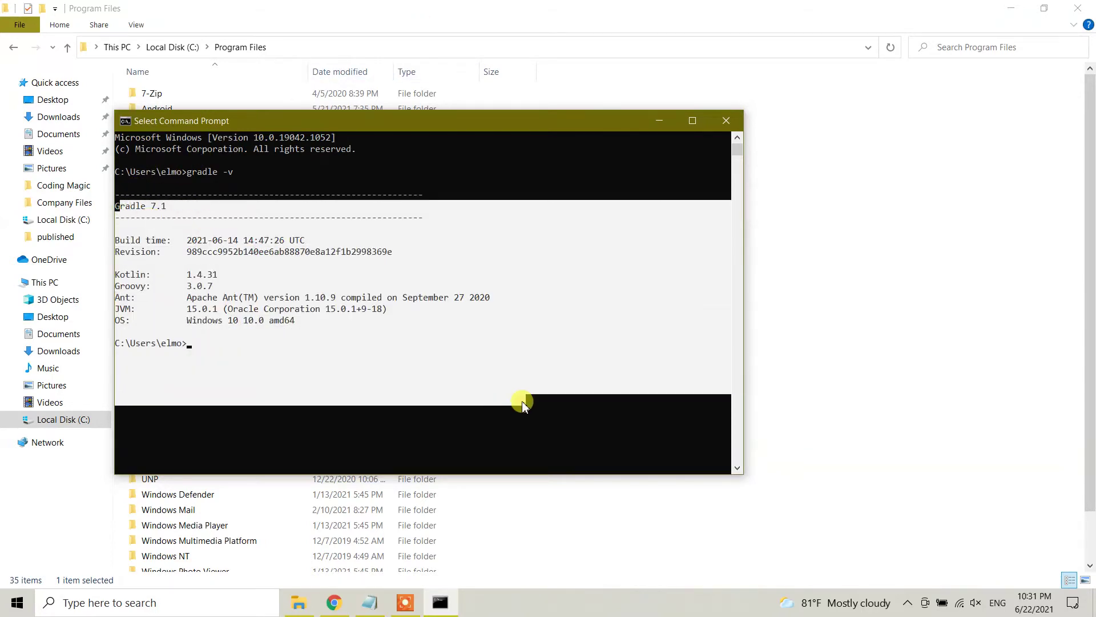
{"action": "left_click", "coordinate": [422, 391]}
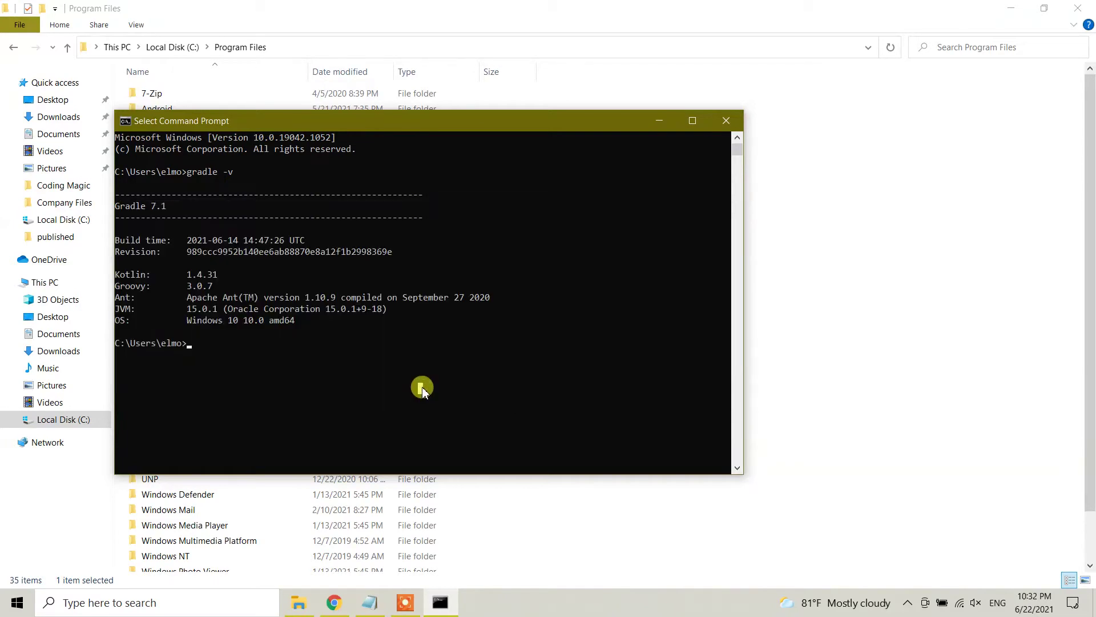
{"action": "left_click", "coordinate": [726, 121]}
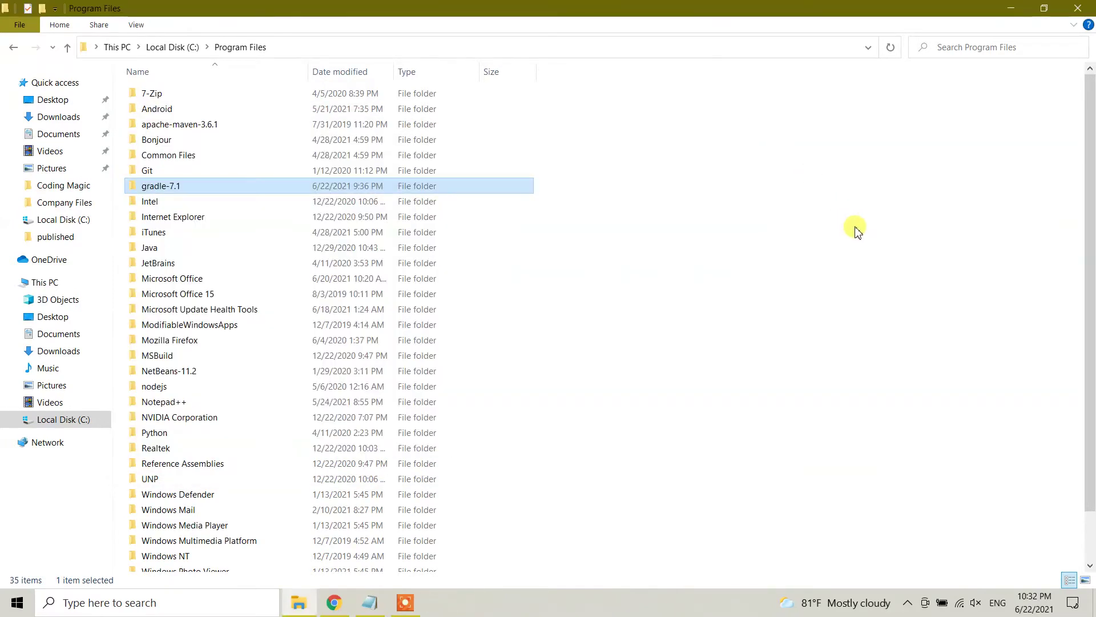
Delete the gradle-7.1 folder from C:\Program Files, leaving 34 items
{"action": "left_click", "coordinate": [171, 187]}
{"action": "left_click", "coordinate": [220, 190]}
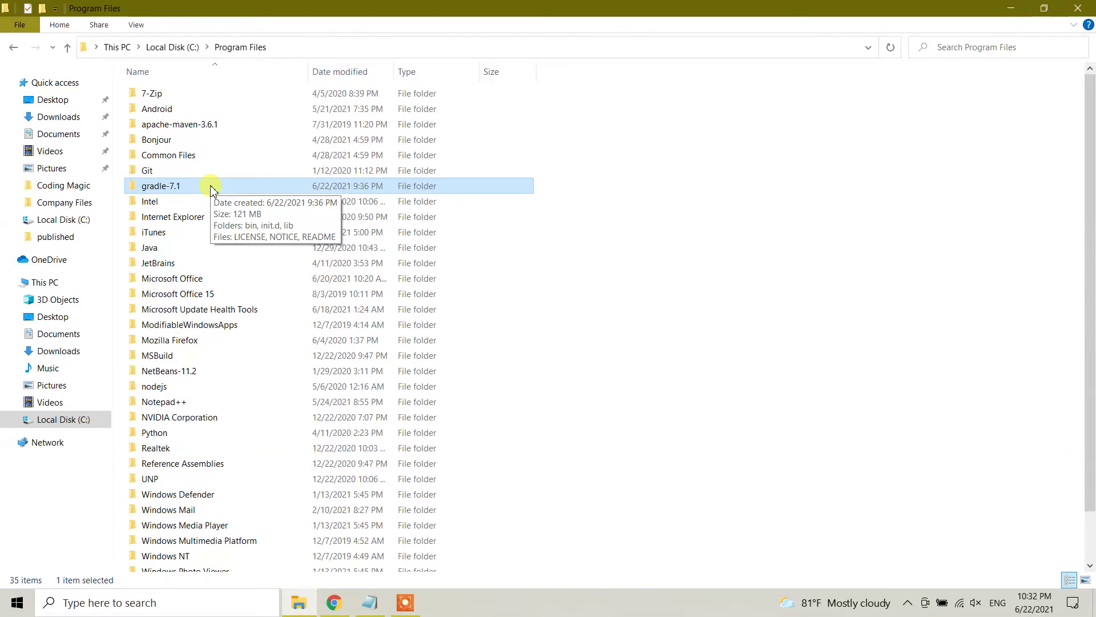
{"action": "right_click", "coordinate": [210, 186]}
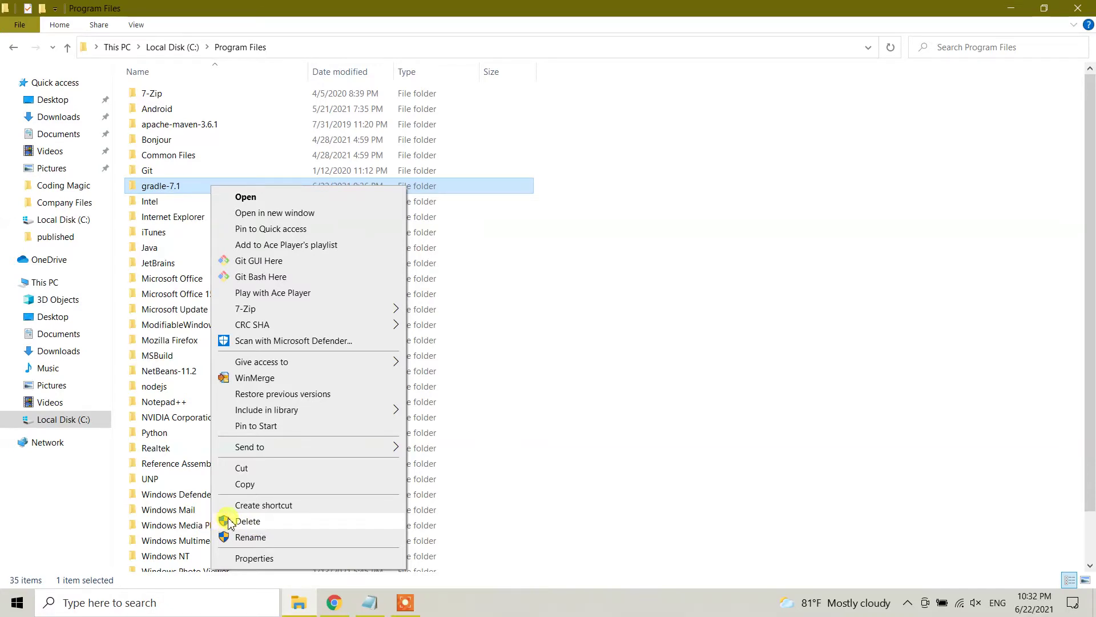
{"action": "left_click", "coordinate": [246, 522]}
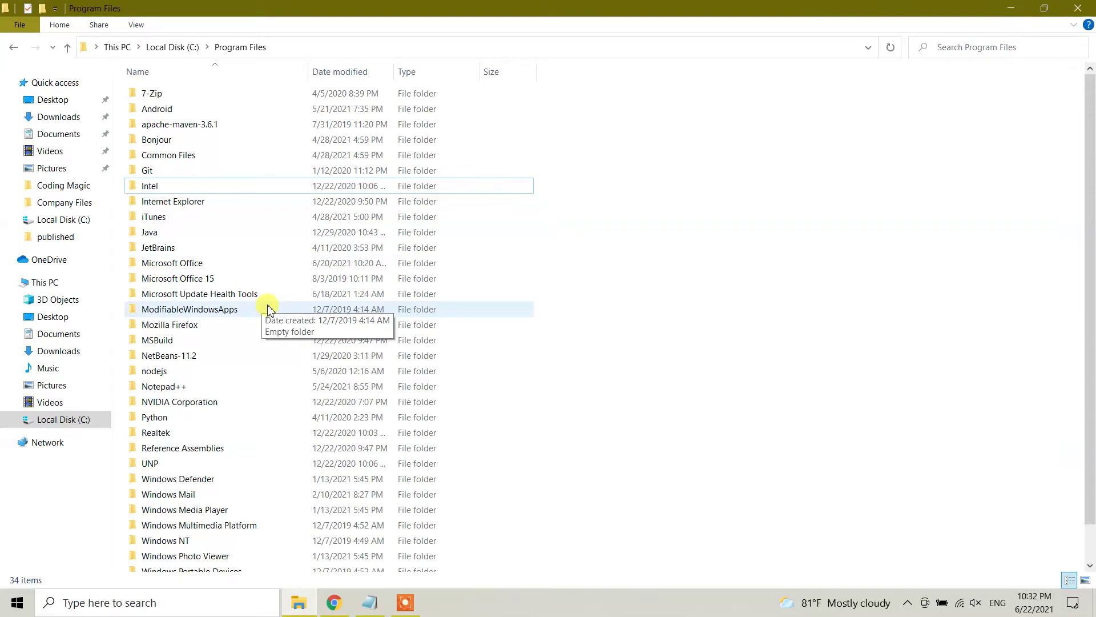
{"action": "left_click", "coordinate": [209, 602]}
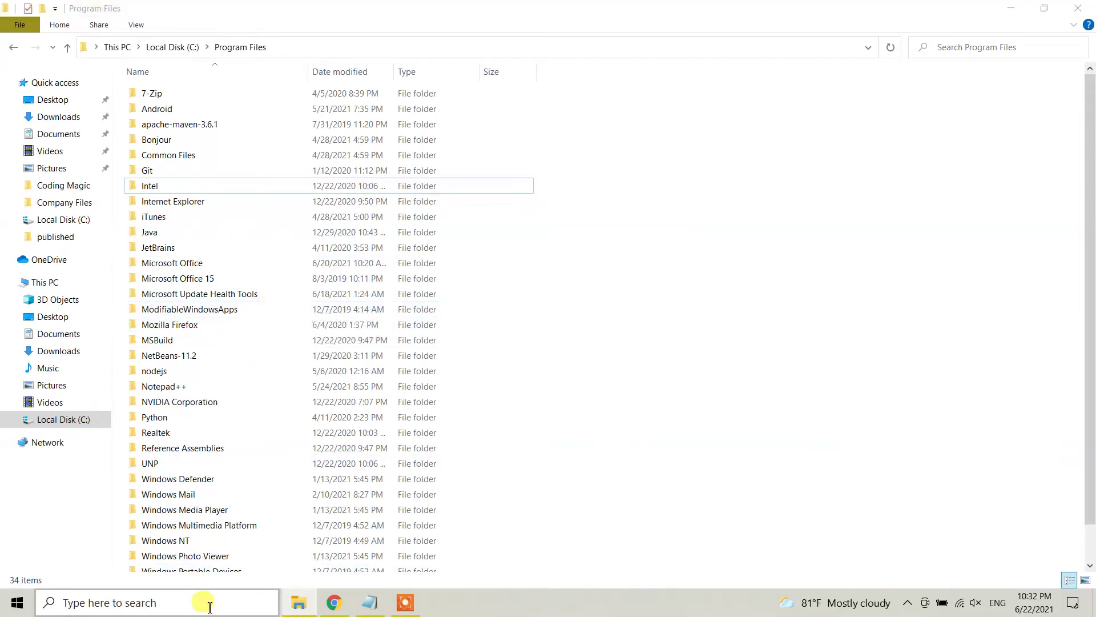
Search 'env' to bring up 'Edit the system environment variables' as the best match
{"action": "type", "text": "env"}
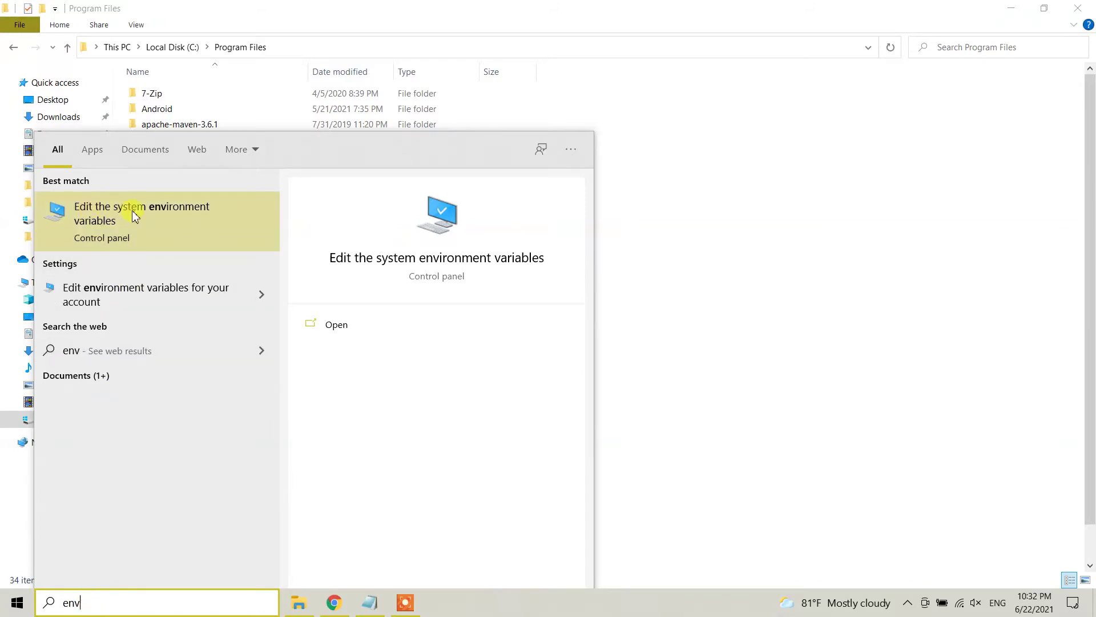
Delete GRADLE_HOME from the System variables list in Environment Variables
{"action": "left_click", "coordinate": [186, 220]}
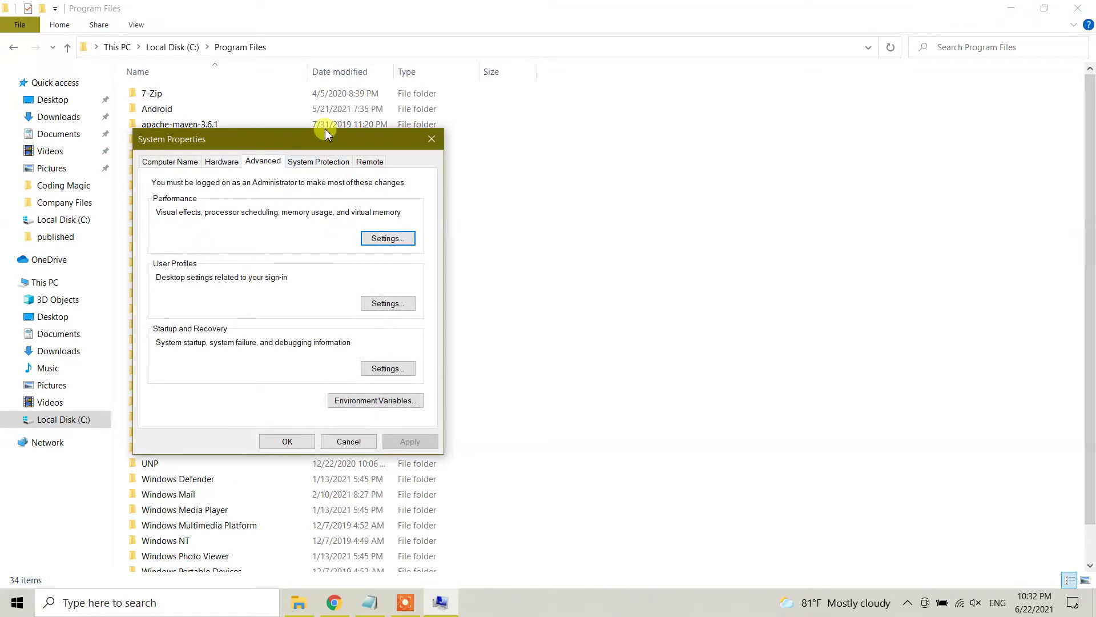
{"action": "left_click_drag", "start_coordinate": [328, 134], "coordinate": [411, 108]}
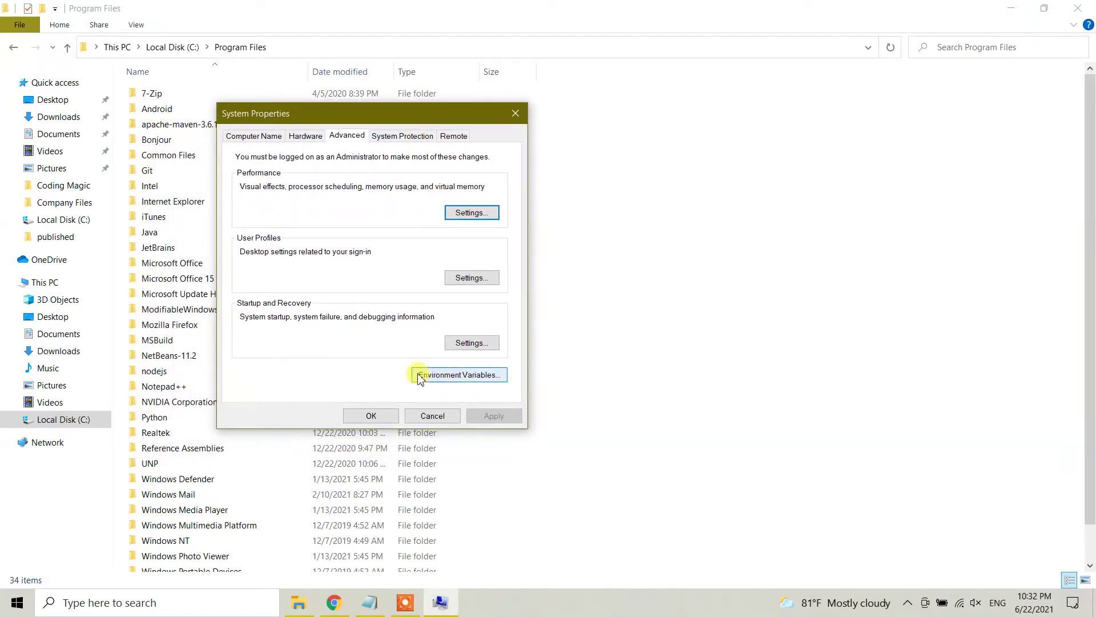
{"action": "left_click", "coordinate": [455, 377]}
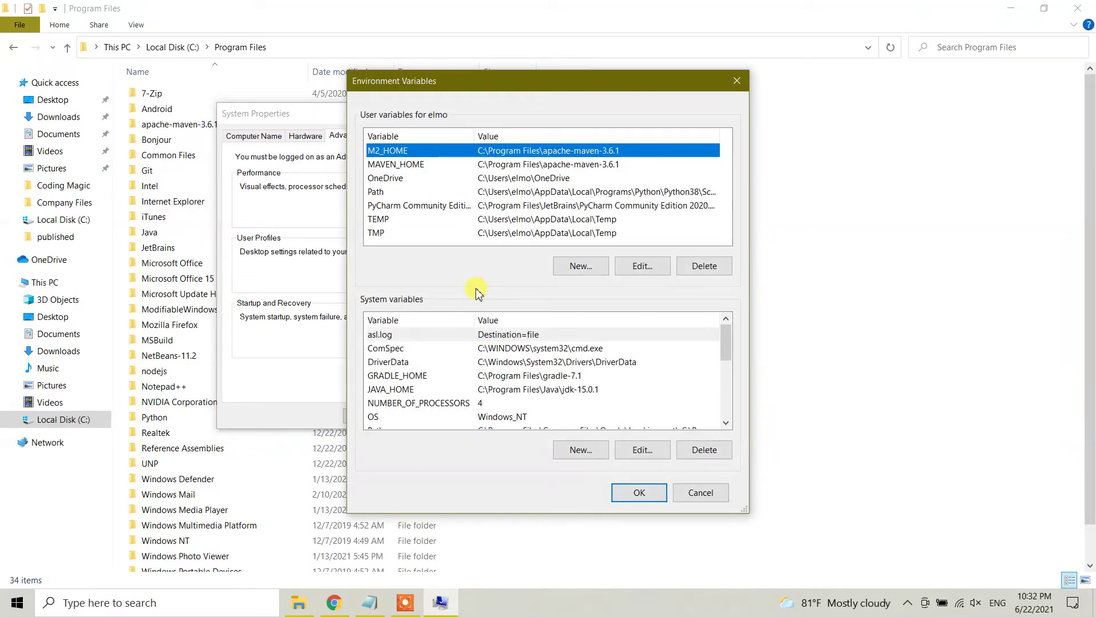
{"action": "left_click", "coordinate": [404, 376]}
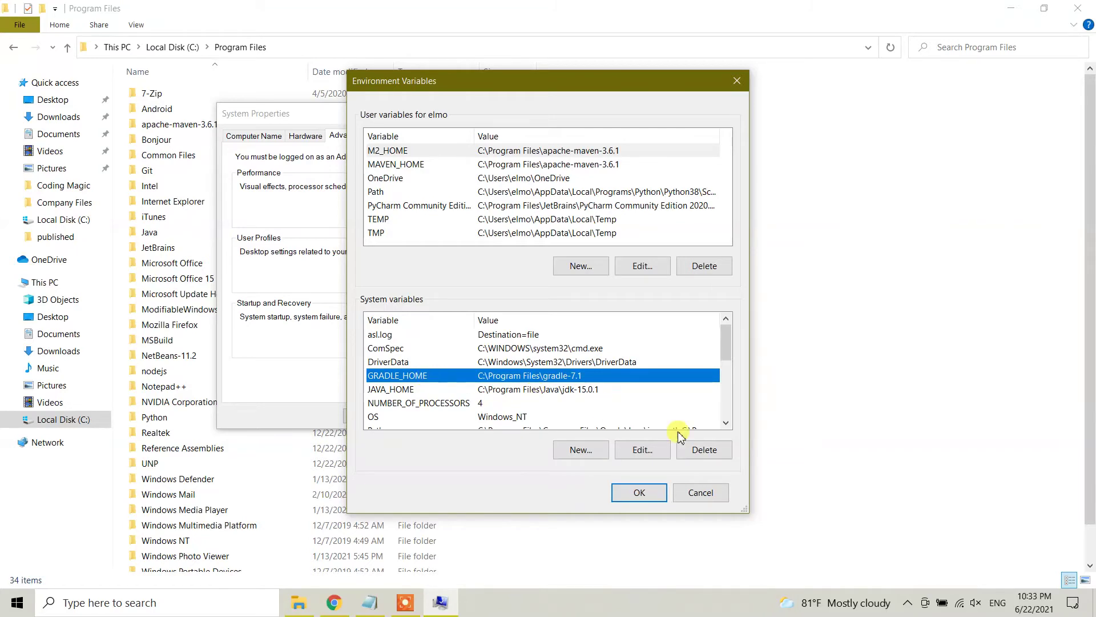
{"action": "left_click", "coordinate": [706, 450]}
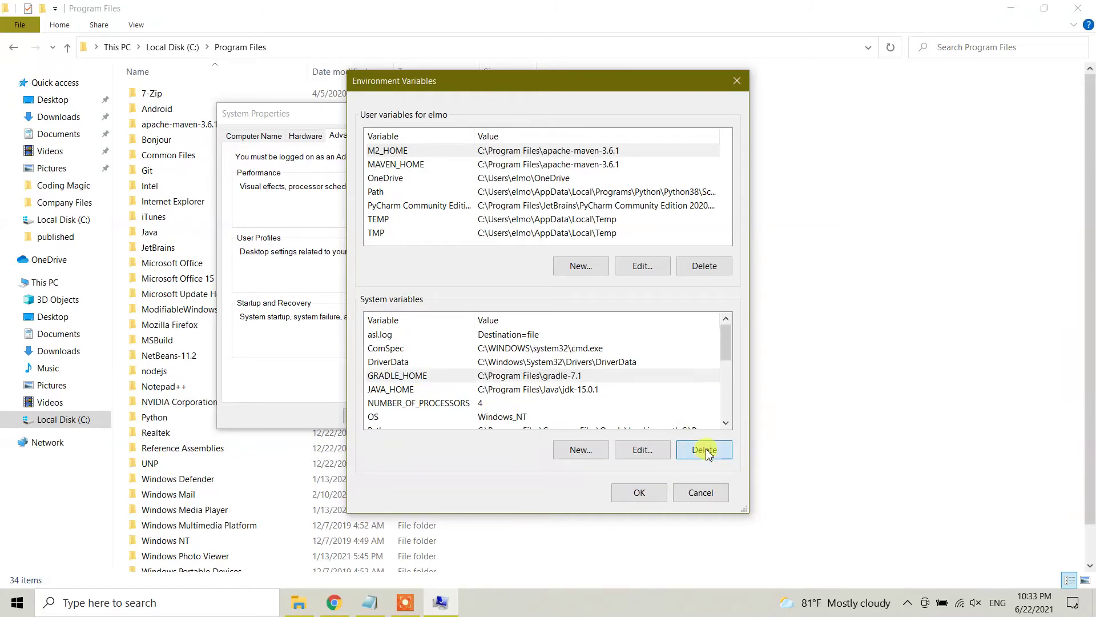
{"action": "left_click", "coordinate": [706, 450]}
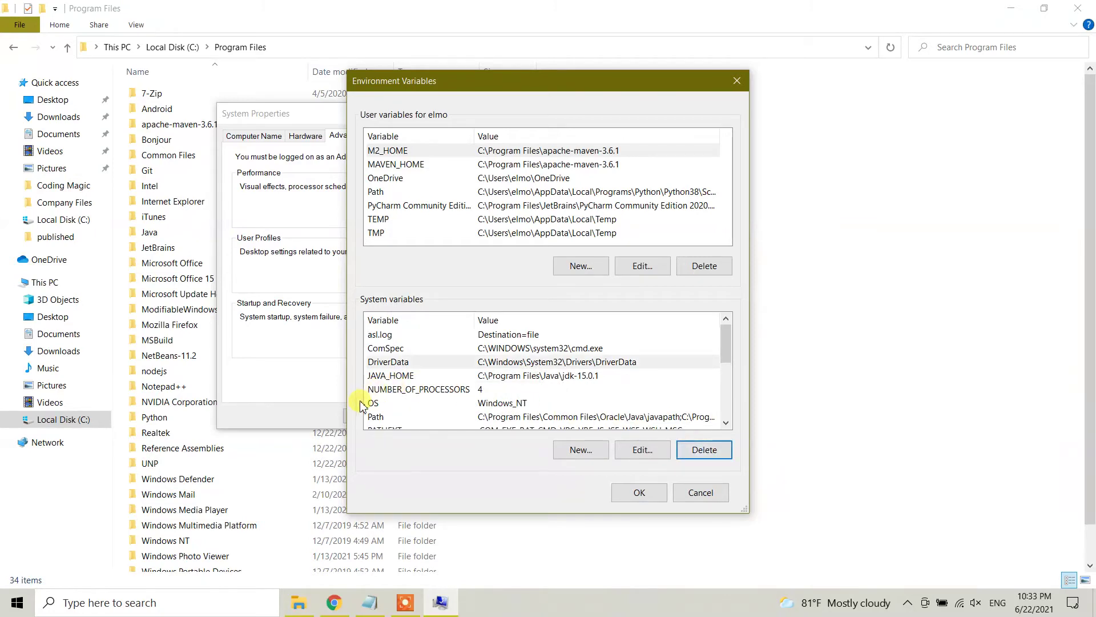
{"action": "scroll", "coordinate": [386, 369], "scroll_direction": "down", "scroll_amount": 1}
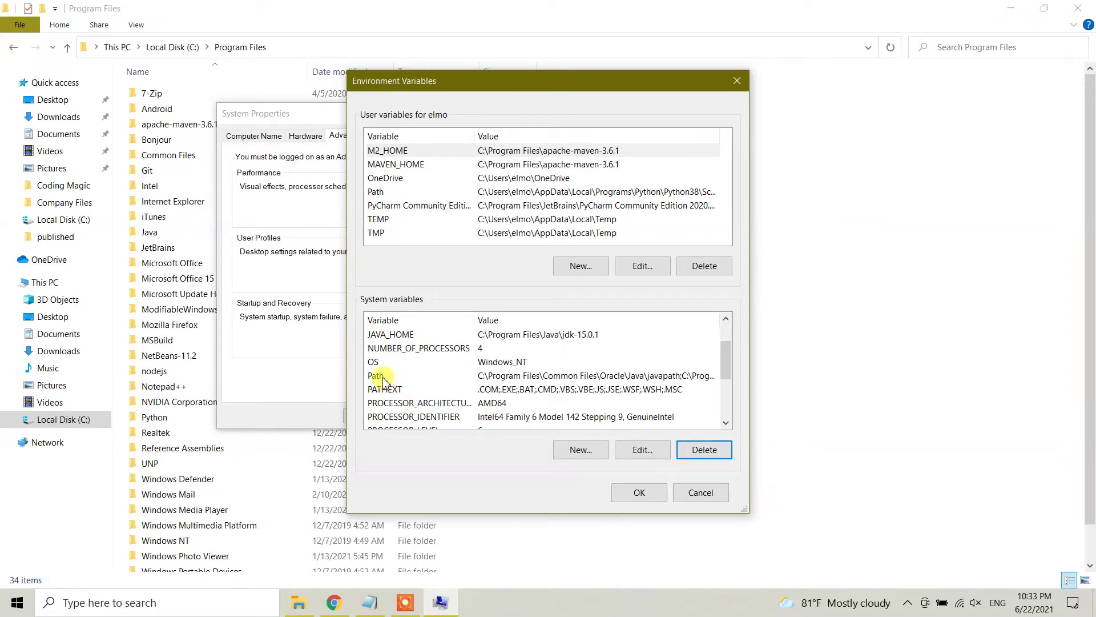
Remove C:\Program Files\gradle-7.1\bin from the system Path and confirm both dialogs
{"action": "left_click", "coordinate": [383, 375]}
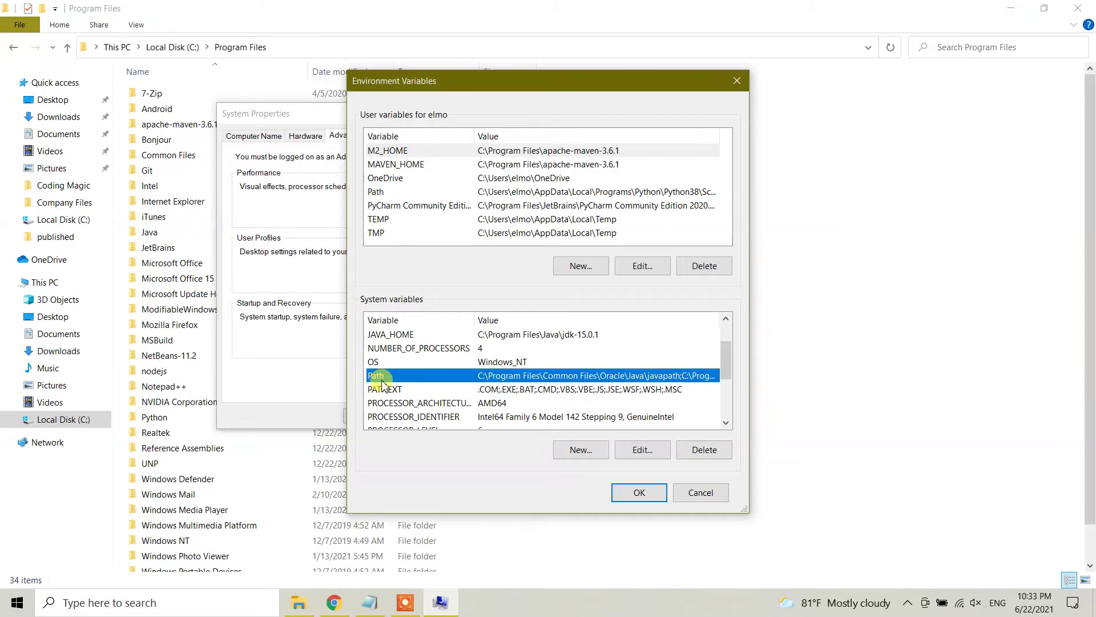
{"action": "left_click", "coordinate": [636, 449]}
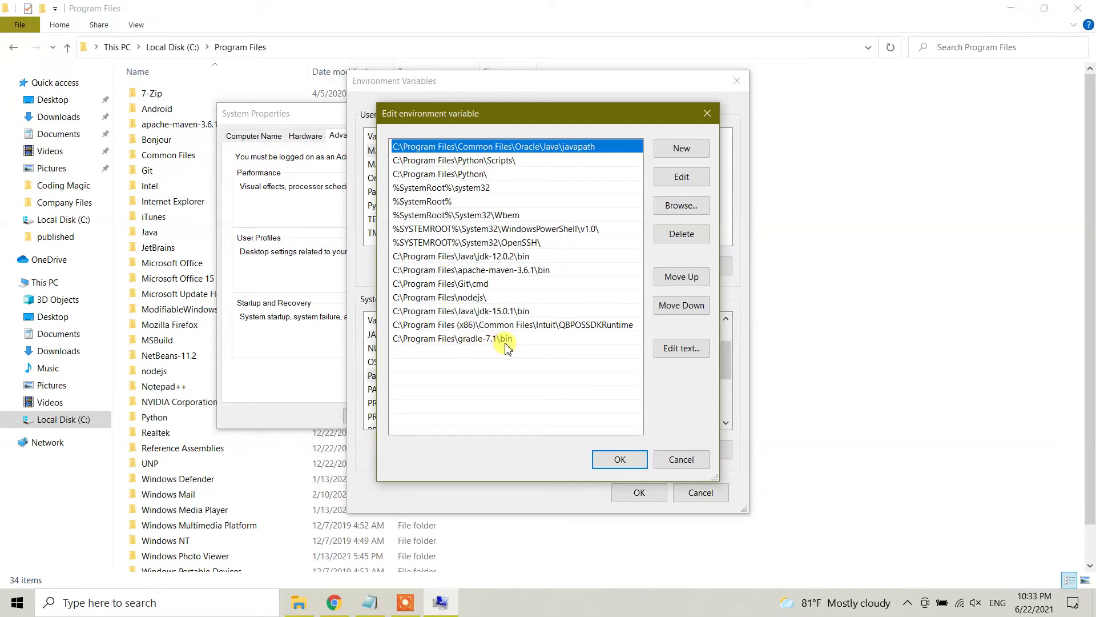
{"action": "left_click", "coordinate": [439, 339]}
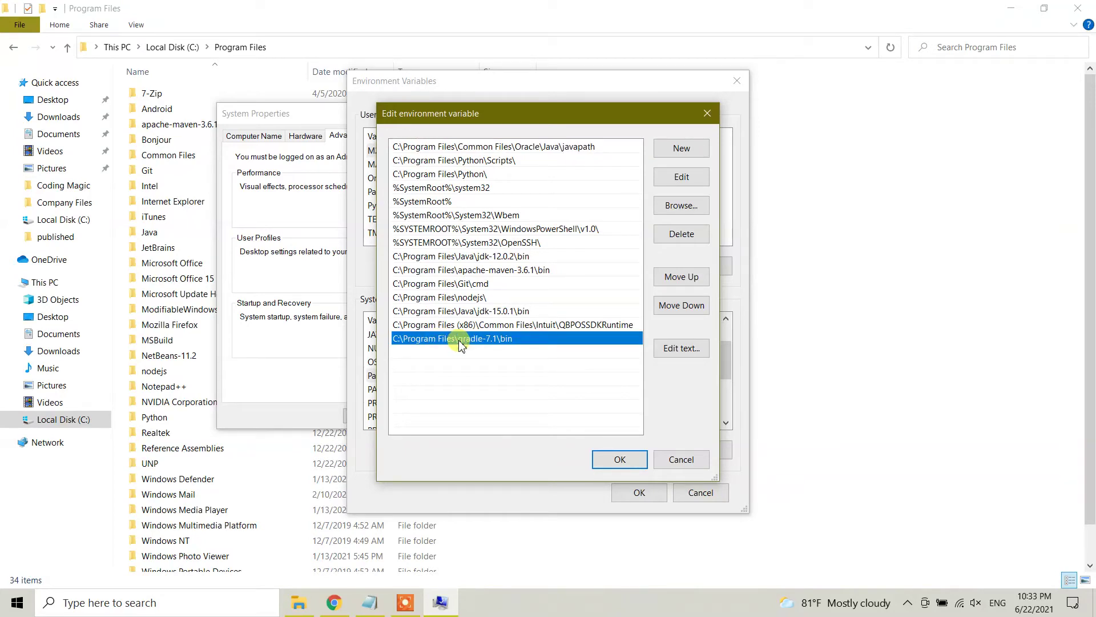
{"action": "left_click", "coordinate": [688, 238]}
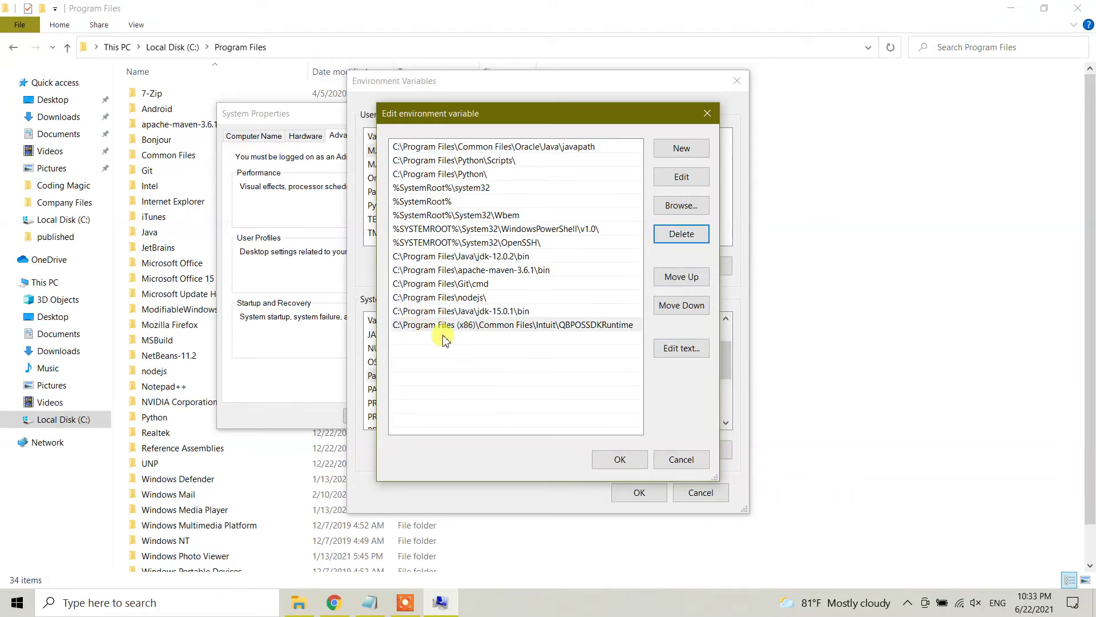
{"action": "left_click", "coordinate": [618, 458]}
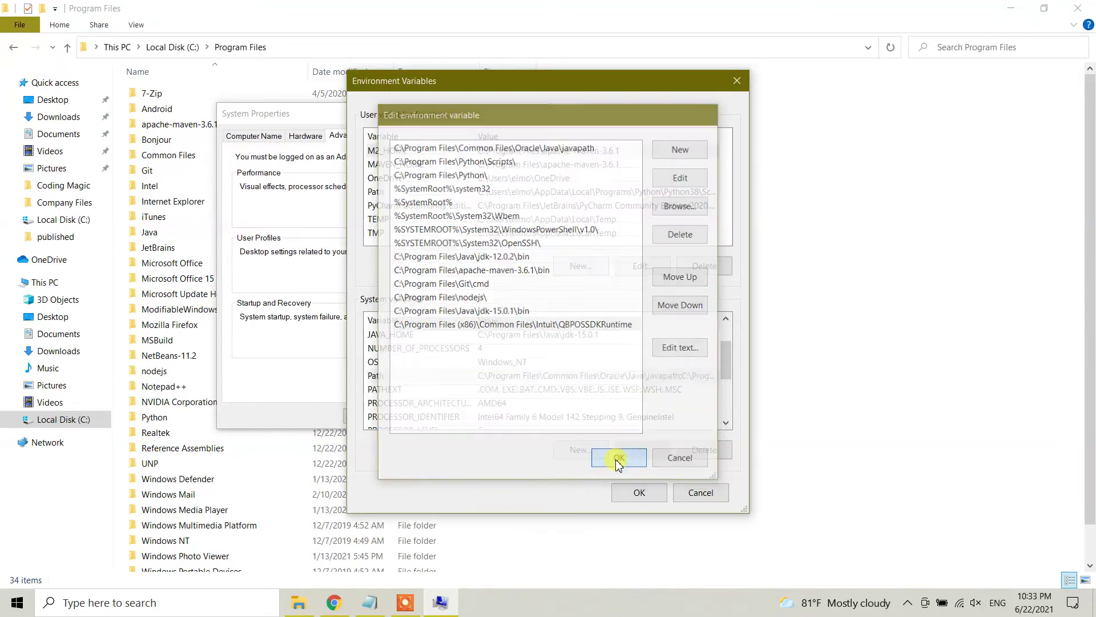
{"action": "left_click", "coordinate": [641, 493]}
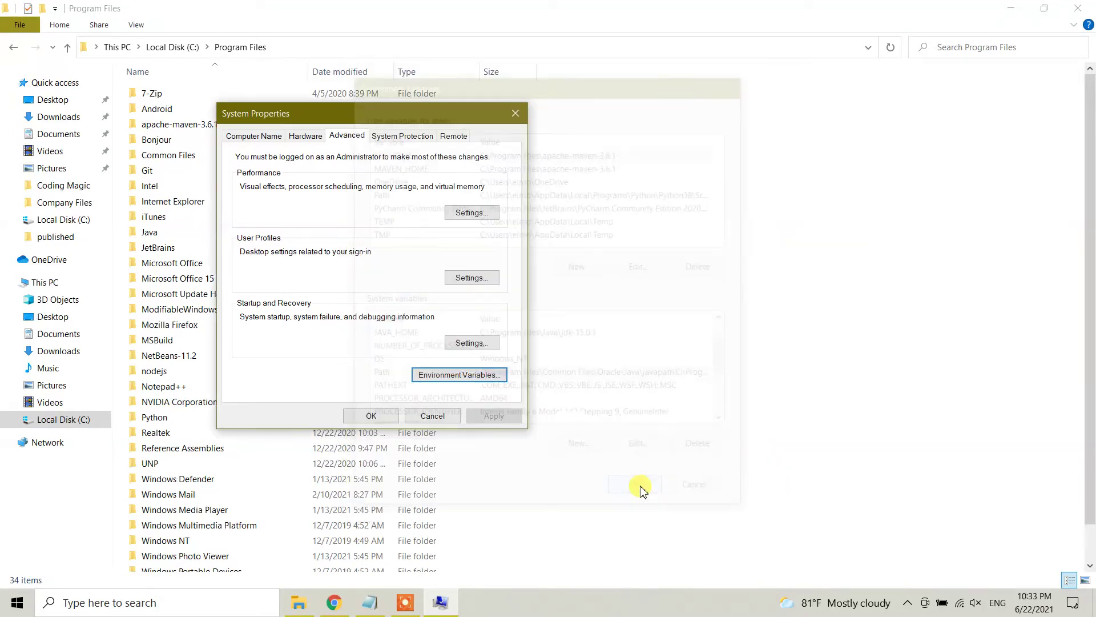
Close System Properties and browse to the user's home folder under C:\Users, checking .gradle
{"action": "left_click", "coordinate": [372, 416]}
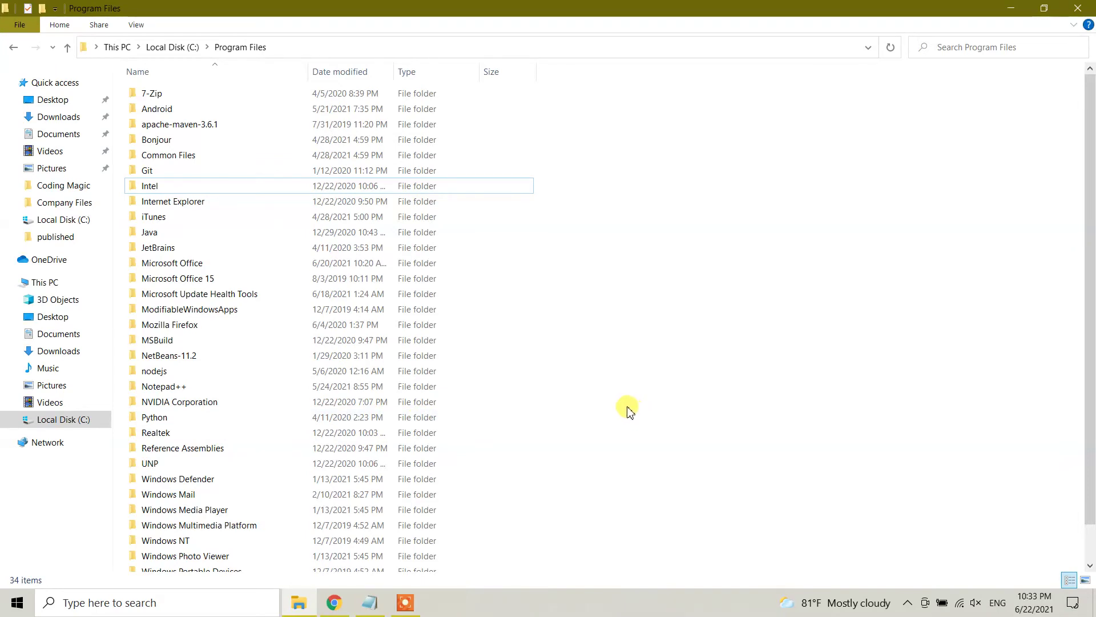
{"action": "left_click", "coordinate": [81, 424]}
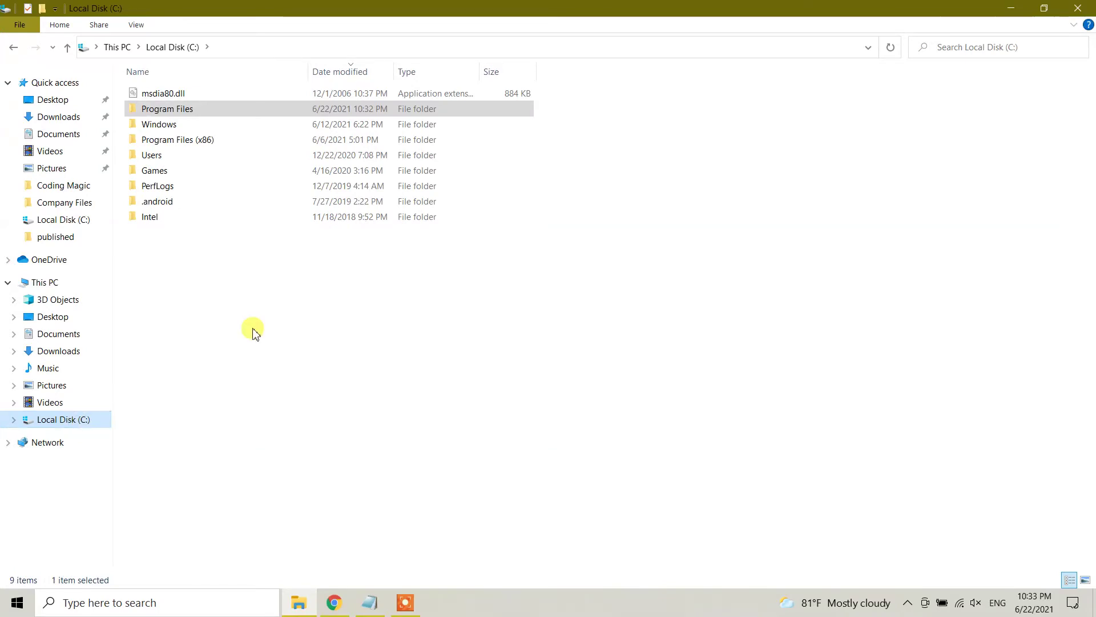
{"action": "double_click", "coordinate": [151, 158]}
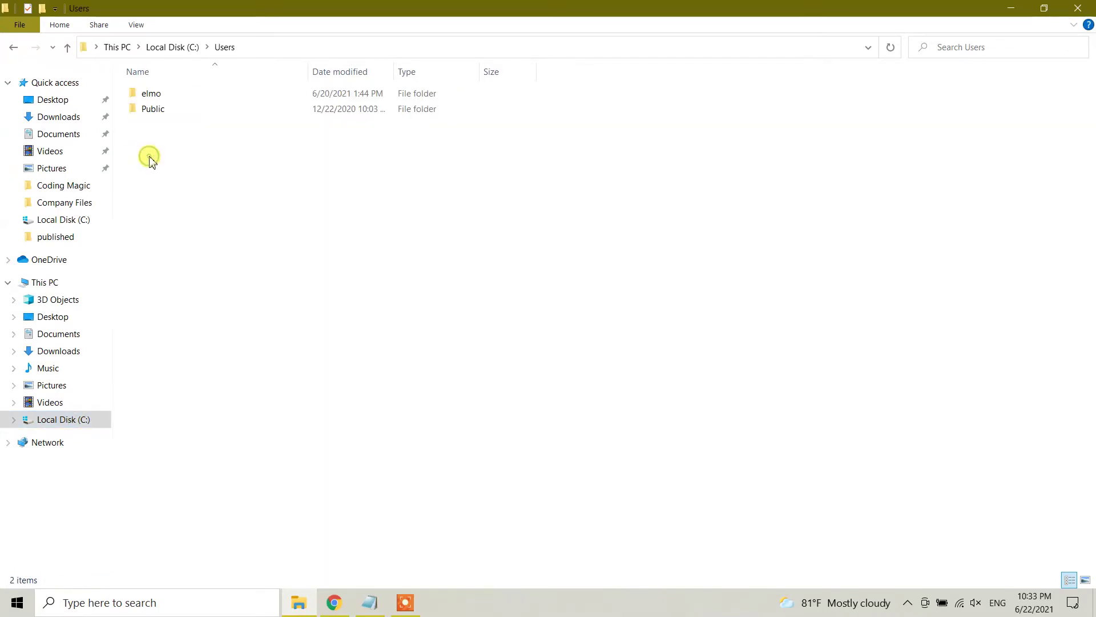
{"action": "double_click", "coordinate": [153, 93]}
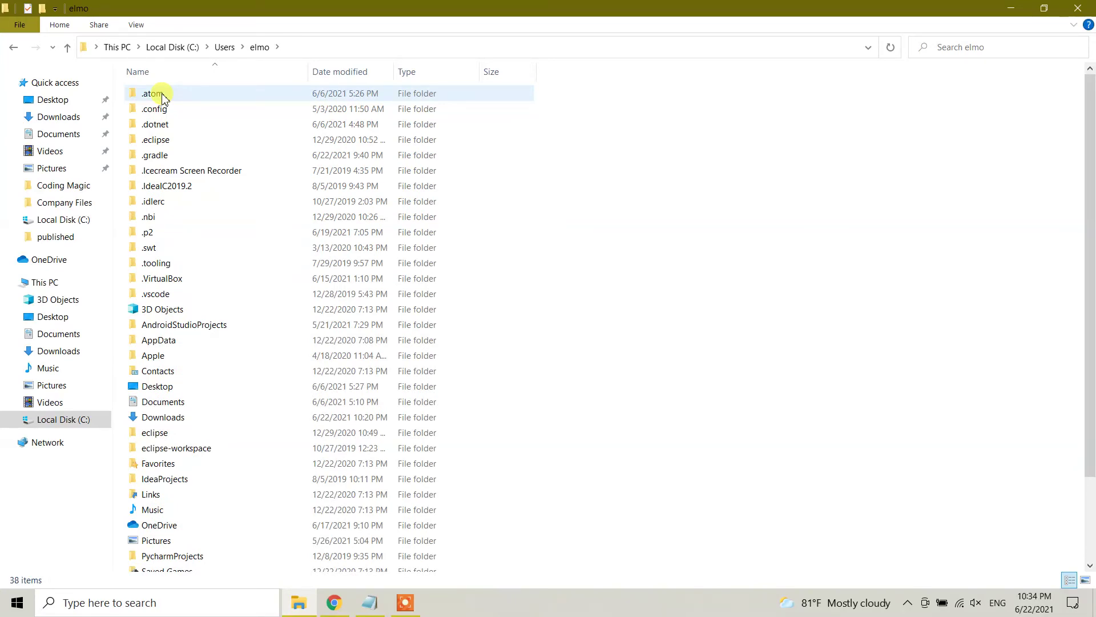
{"action": "double_click", "coordinate": [151, 155]}
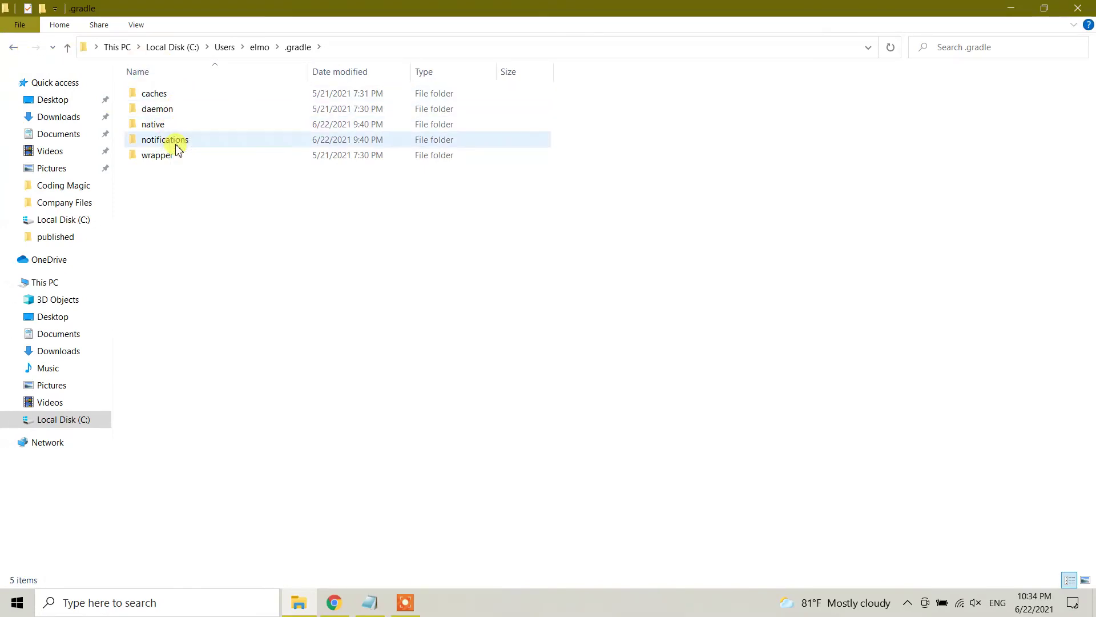
{"action": "left_click", "coordinate": [14, 49]}
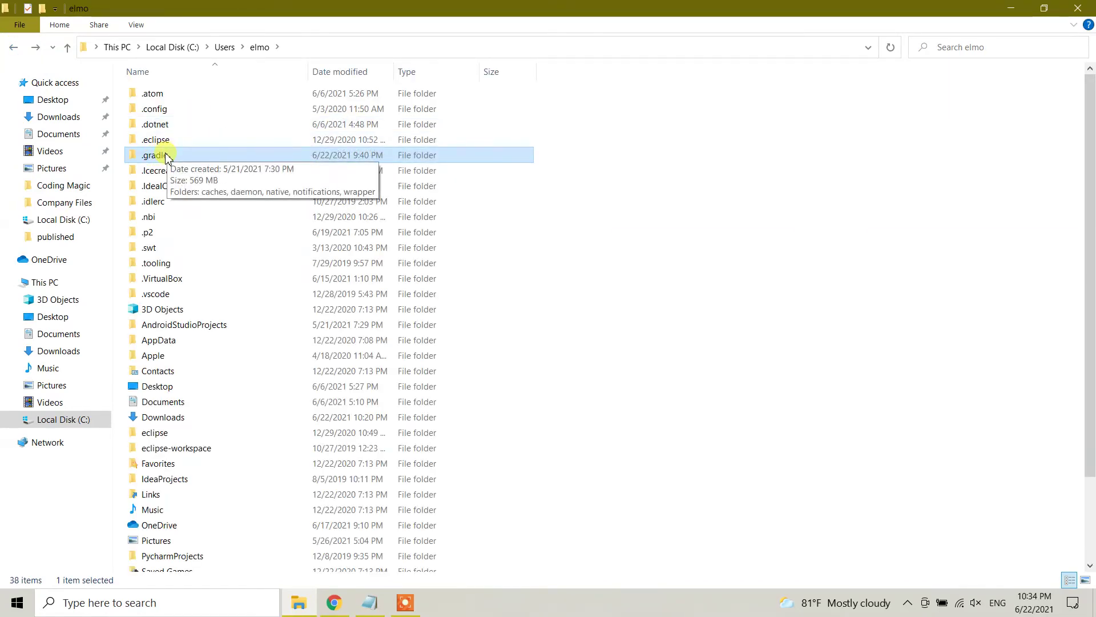
Delete the .gradle folder to the Recycle Bin, leaving 37 items
{"action": "right_click", "coordinate": [164, 153]}
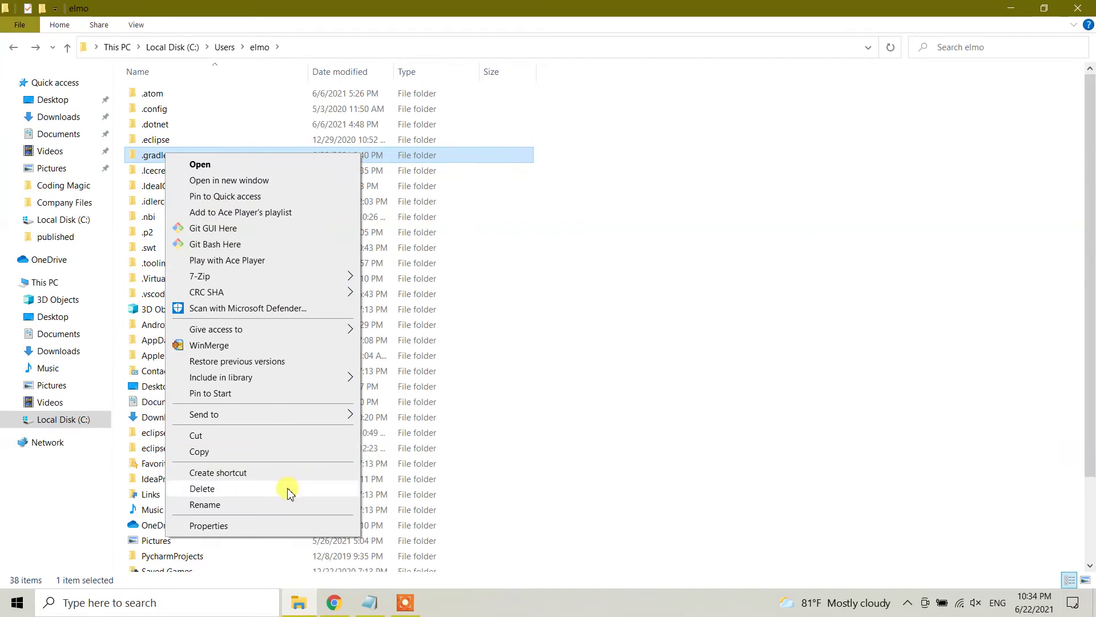
{"action": "left_click", "coordinate": [208, 490]}
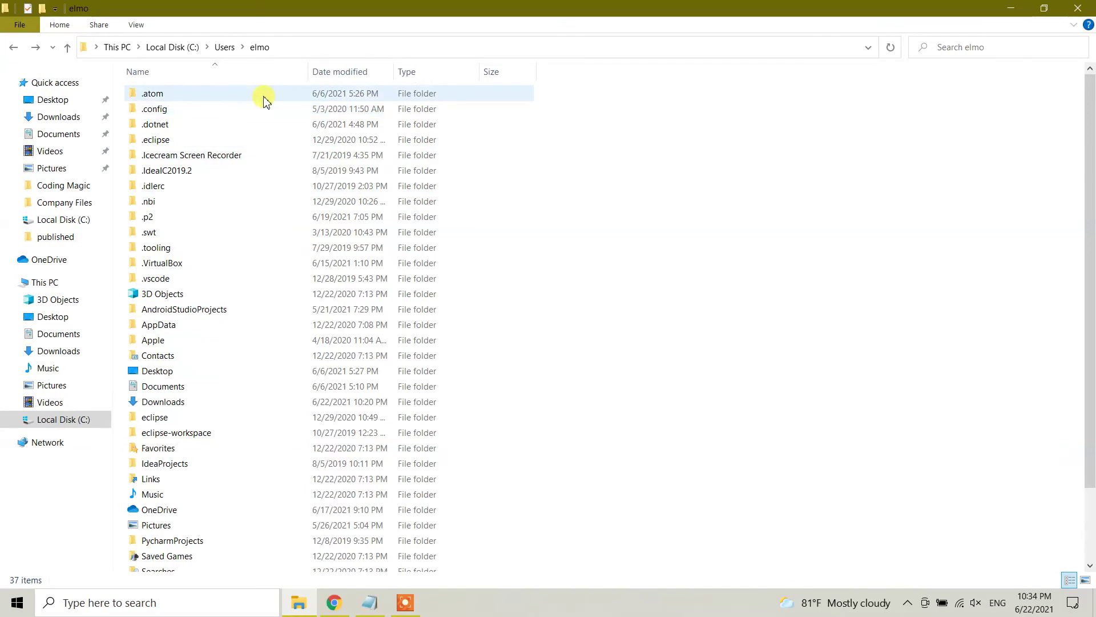
{"action": "scroll", "coordinate": [291, 262], "scroll_direction": "down", "scroll_amount": 2}
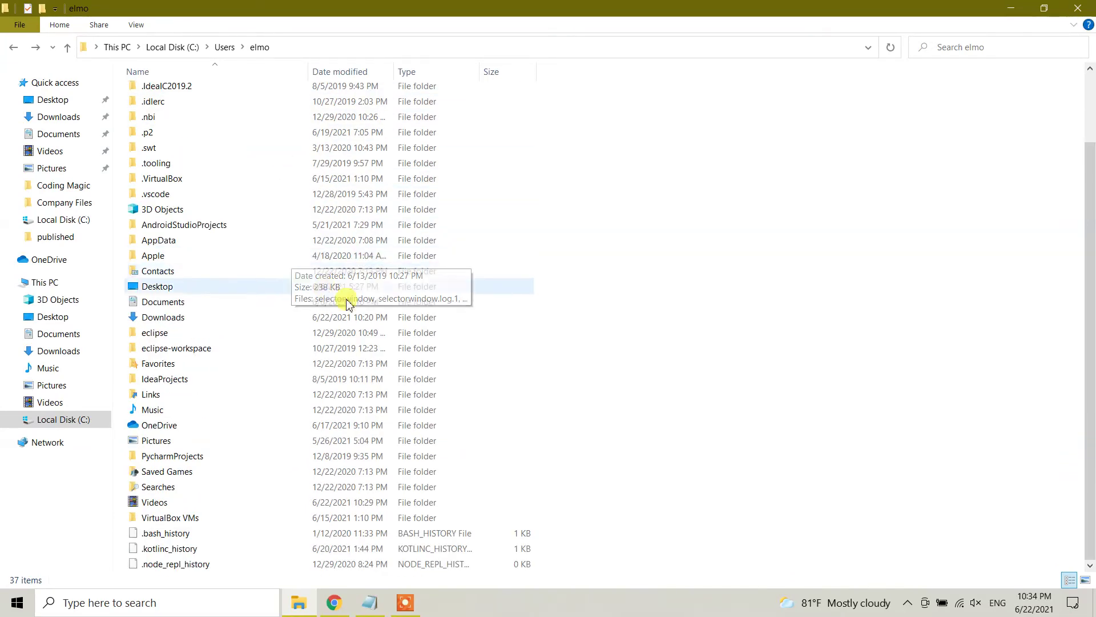
{"action": "scroll", "coordinate": [634, 471], "scroll_direction": "up", "scroll_amount": 2}
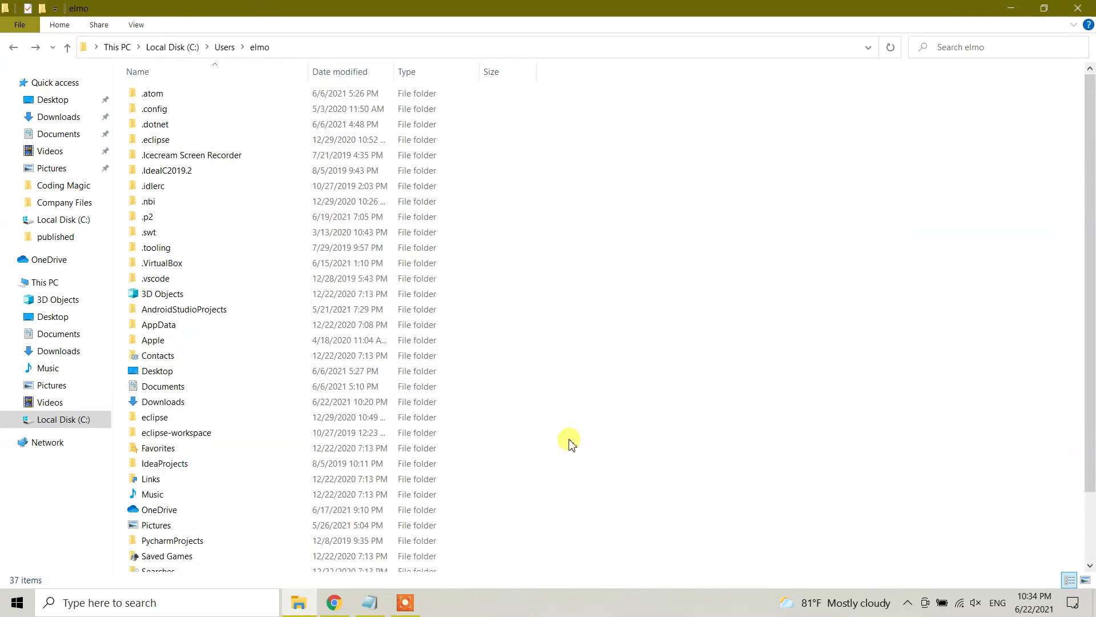
Run gradle -v in a new Command Prompt and confirm 'gradle' is not recognized
{"action": "left_click", "coordinate": [200, 602]}
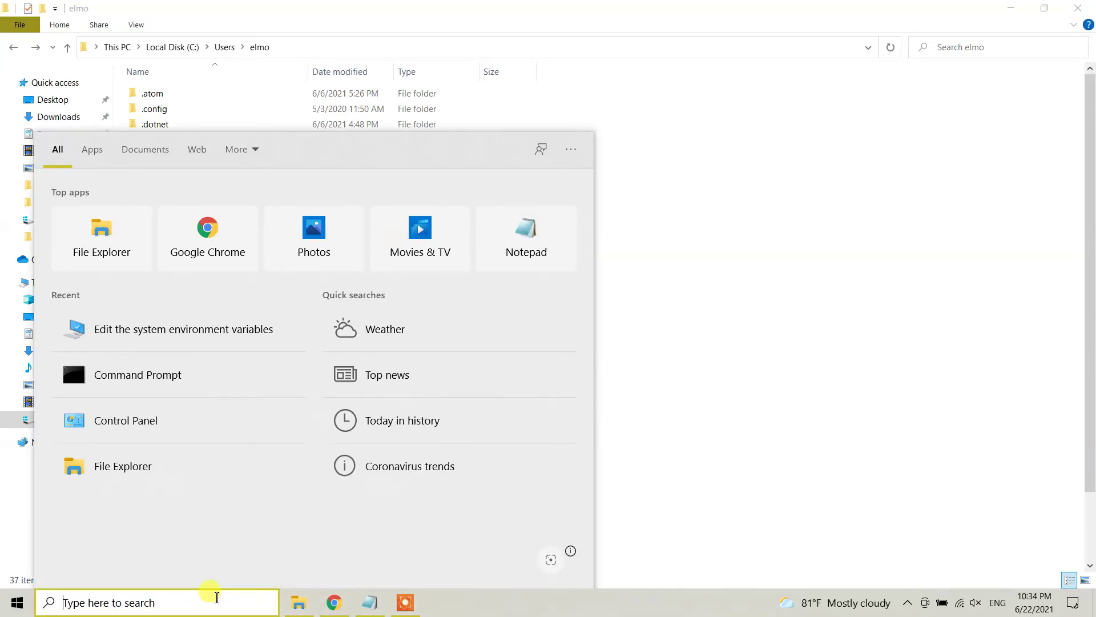
{"action": "type", "text": "cmd"}
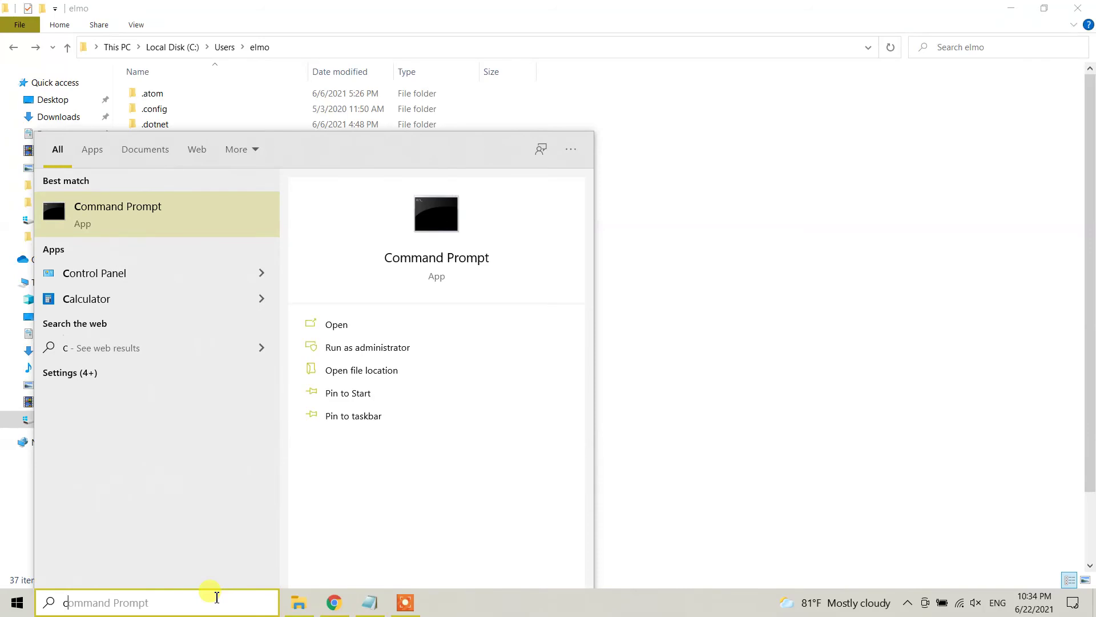
{"action": "left_click", "coordinate": [103, 214]}
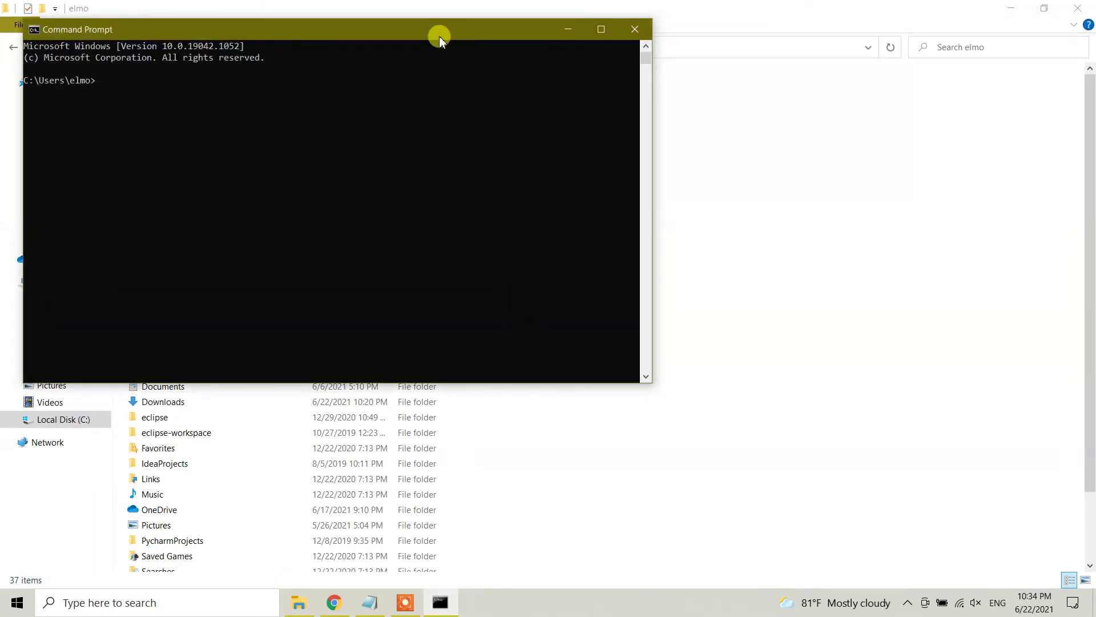
{"action": "left_click_drag", "start_coordinate": [440, 36], "coordinate": [550, 70]}
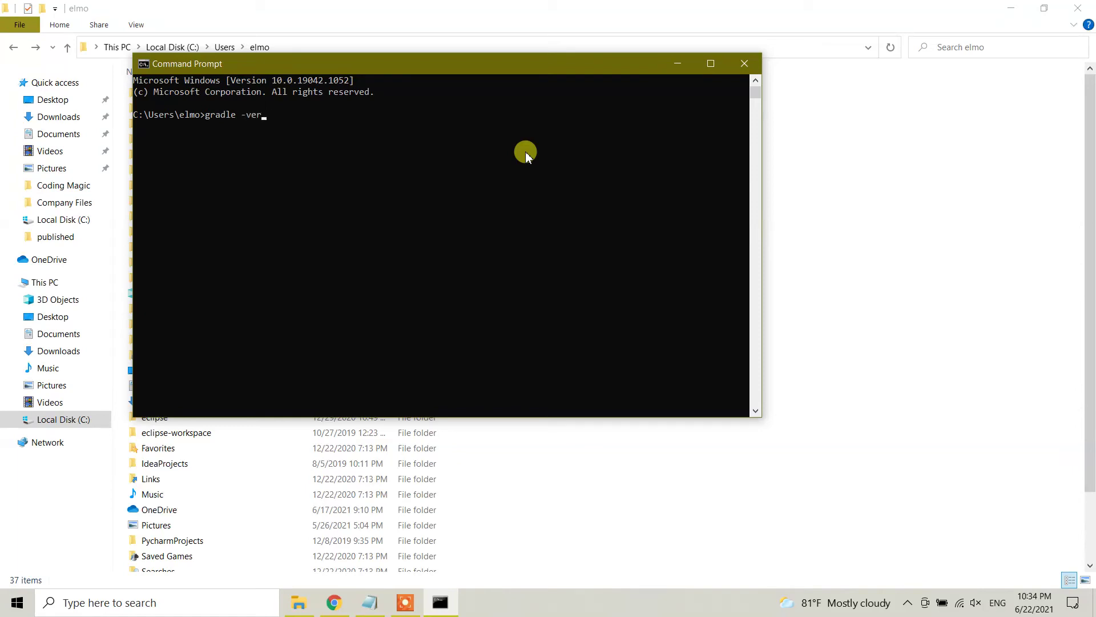
{"action": "type", "text": "sion"}
{"action": "key", "text": "BackSpace"}
{"action": "key", "text": "BackSpace"}
{"action": "key", "text": "BackSpace"}
{"action": "key", "text": "BackSpace"}
{"action": "key", "text": "BackSpace"}
{"action": "key", "text": "BackSpace"}
{"action": "key", "text": "BackSpace"}
{"action": "key", "text": "BackSpace"}
{"action": "key", "text": "Return"}
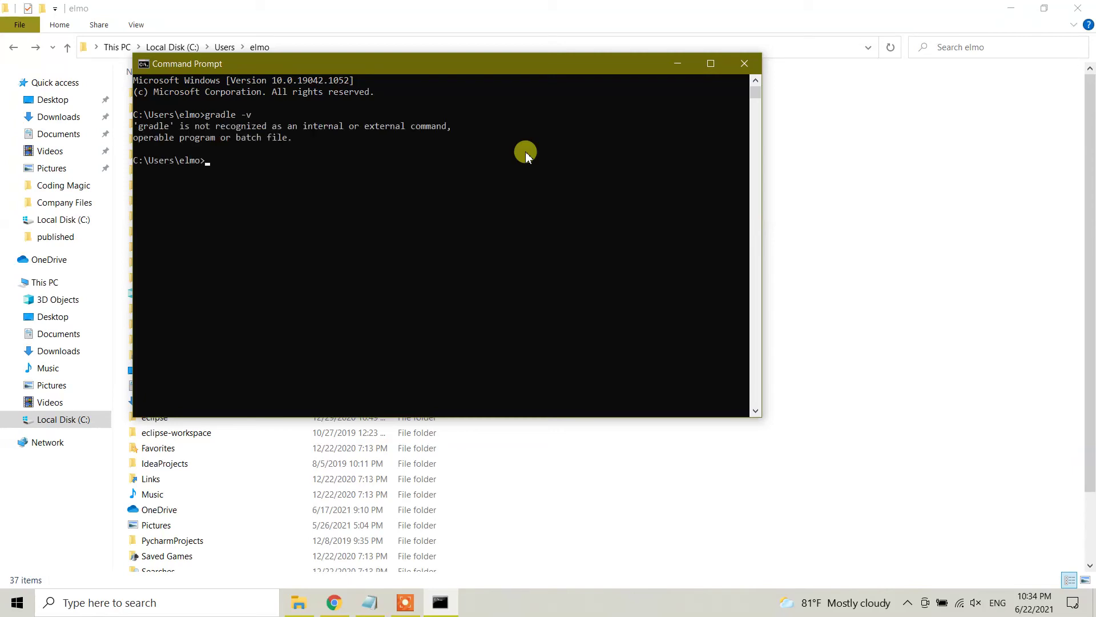